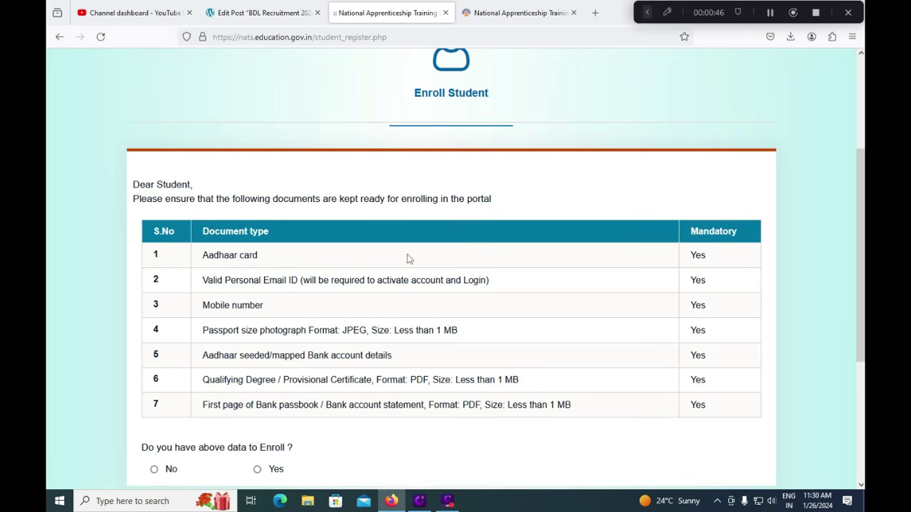
- Bring up the NATS Enroll Student page listing the seven mandatory enrolment documents
click(645, 8)
click(320, 12)
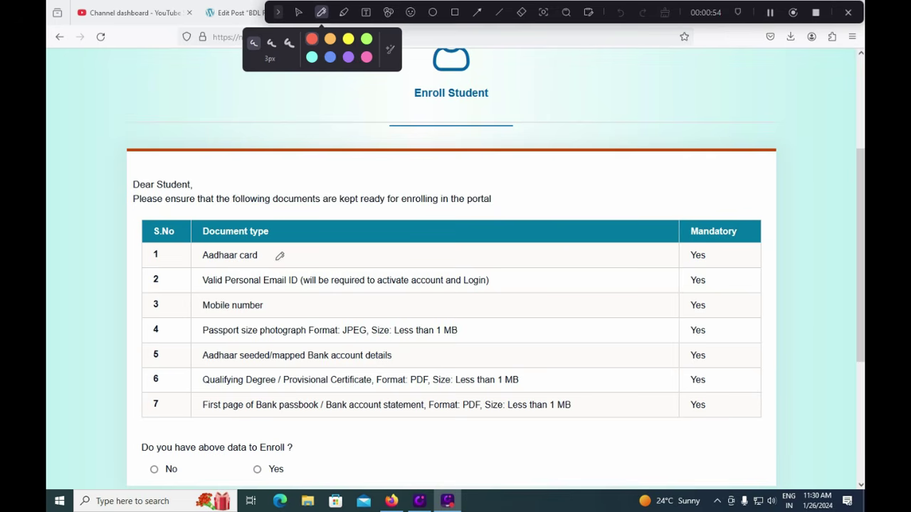
drag(276, 259, 303, 243)
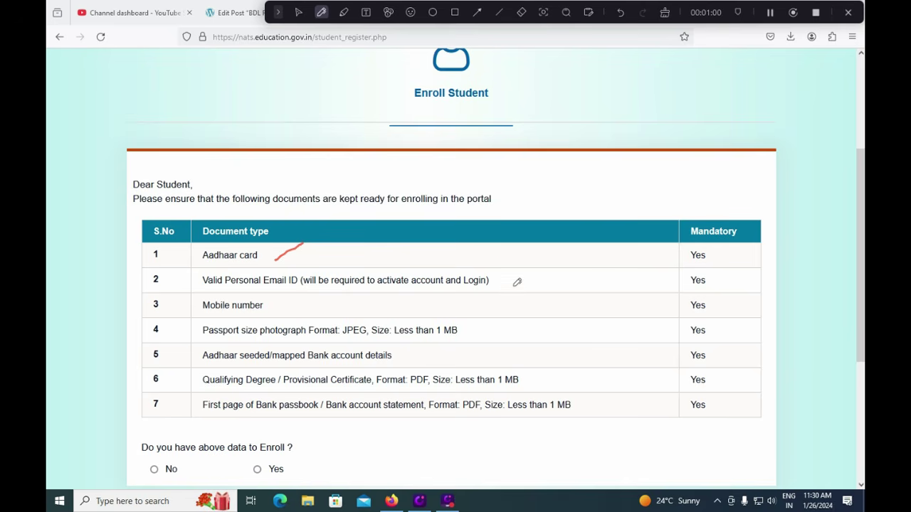
drag(512, 286, 553, 268)
drag(283, 313, 326, 292)
drag(475, 337, 533, 313)
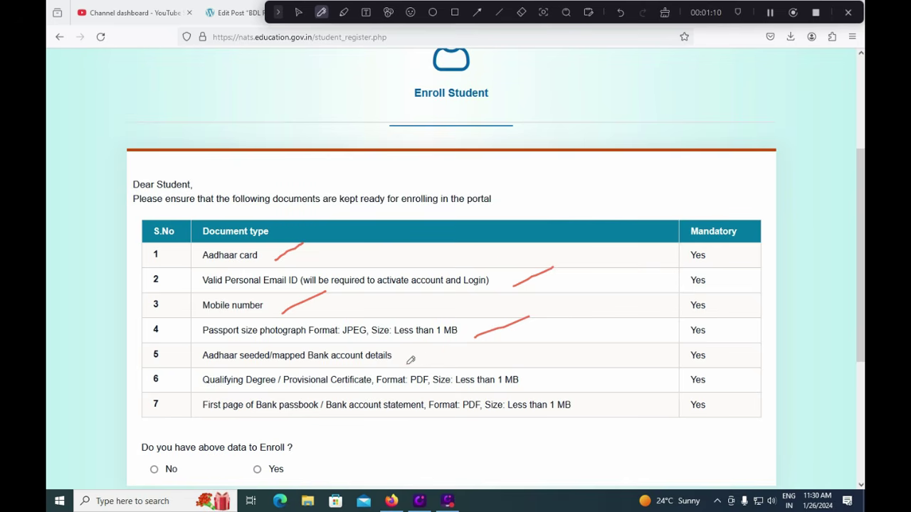
drag(406, 364, 431, 353)
drag(532, 389, 555, 372)
click(298, 12)
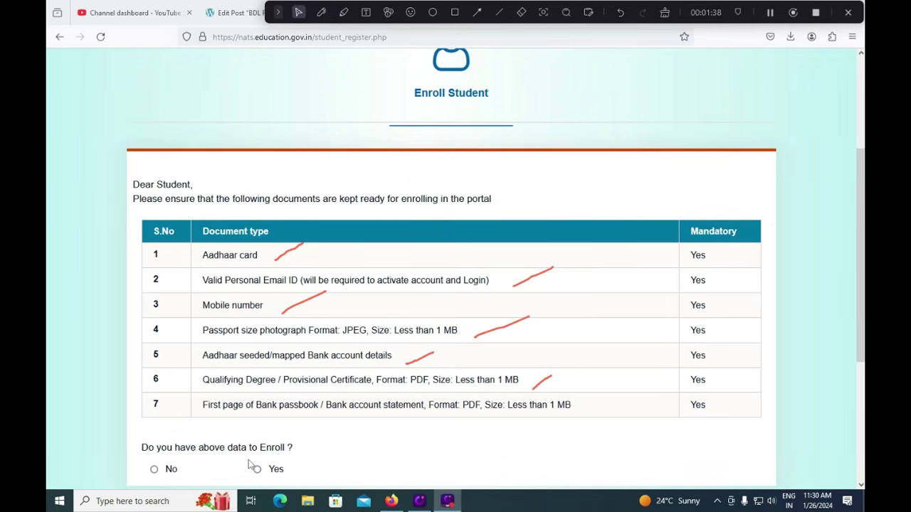
- Confirm all documents are ready and answer NO to previous training and work experience
click(257, 469)
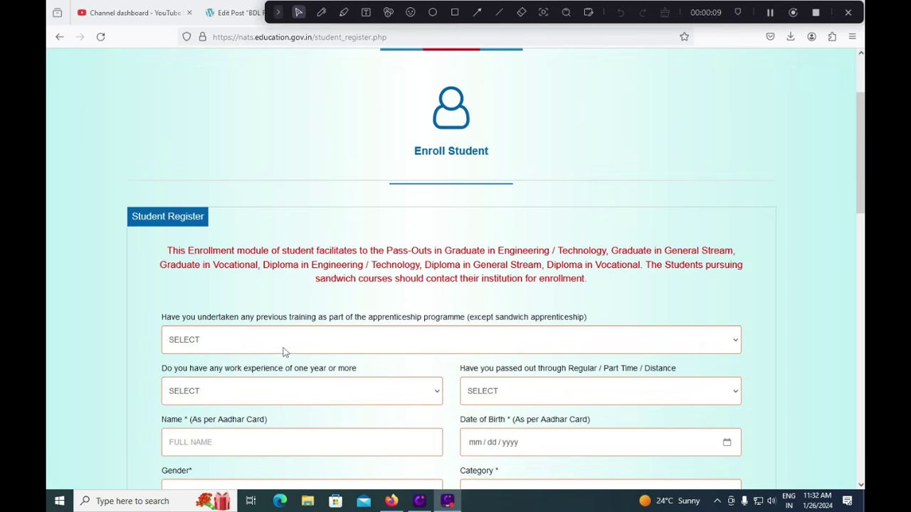
click(282, 351)
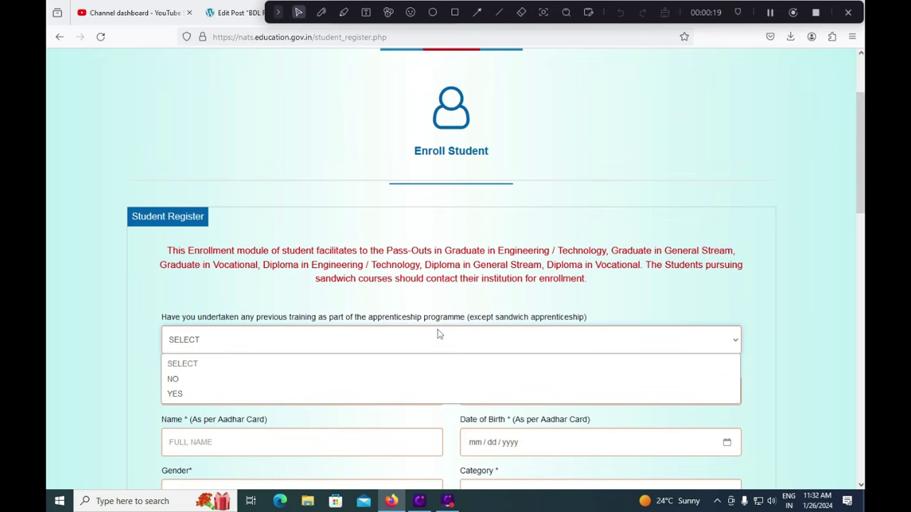
click(248, 379)
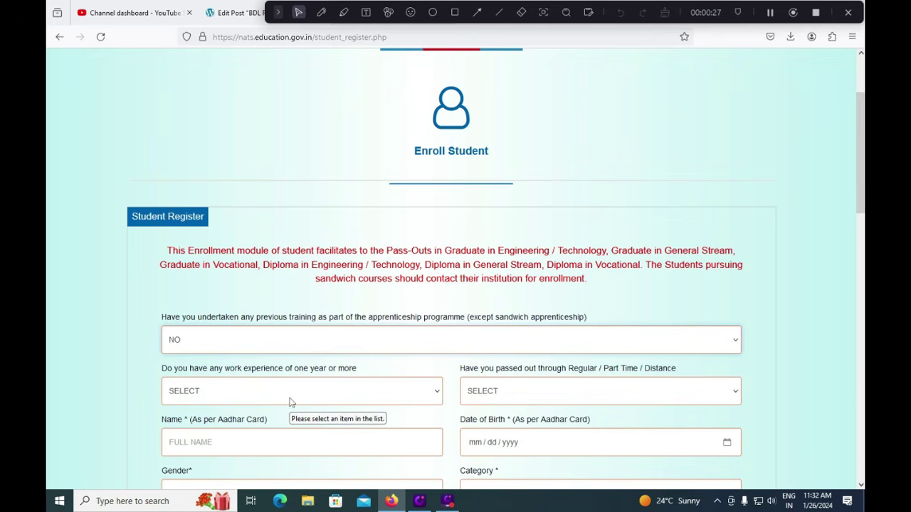
click(289, 399)
key(Escape)
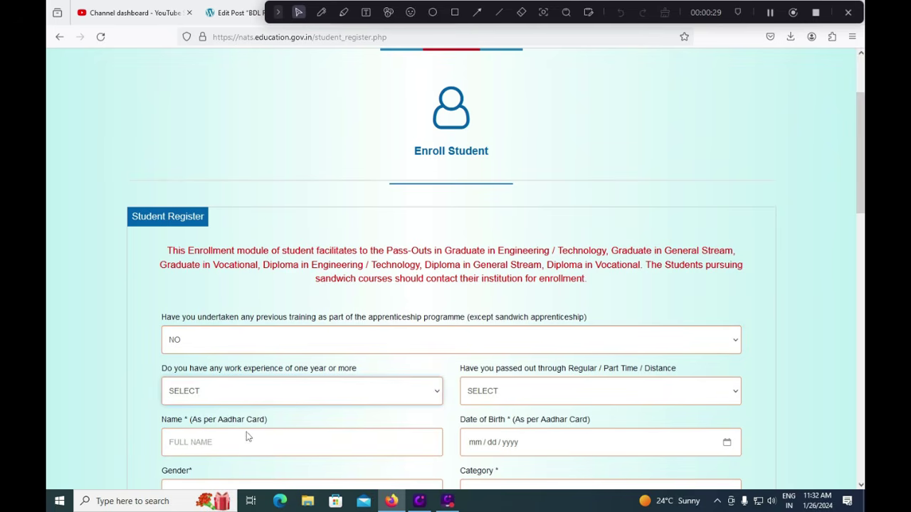
key(Down)
- Set the Regular/Part Time/Distance study mode to REGULAR
click(527, 398)
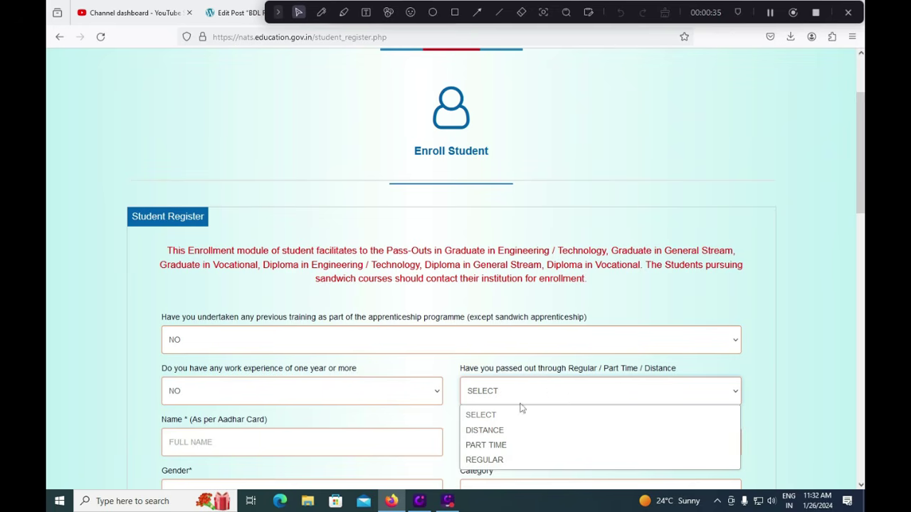
click(502, 459)
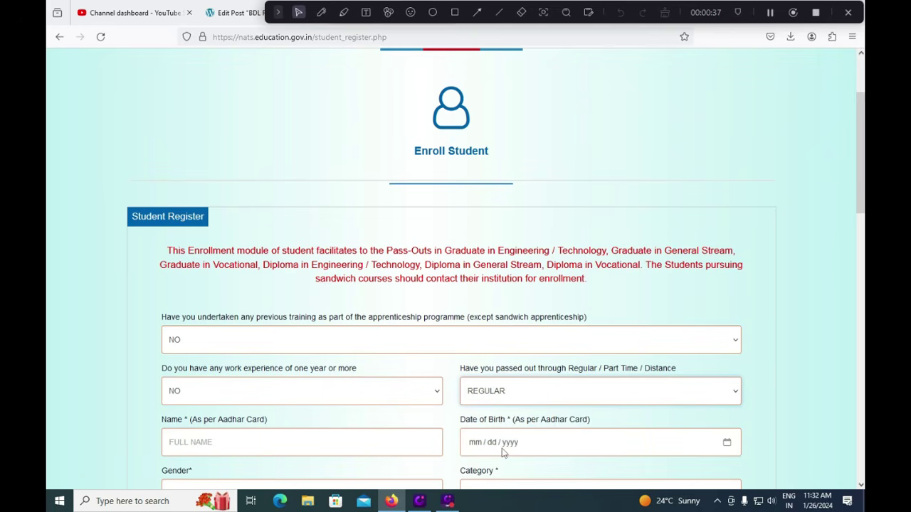
click(510, 395)
click(450, 365)
- Enter the student's full name and date of birth 01/01/2000
scroll(449, 365, down, 3)
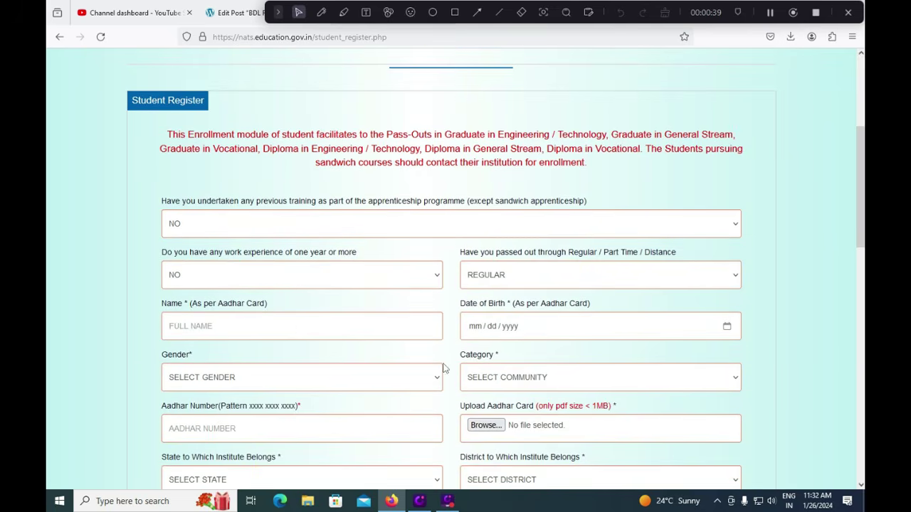
click(288, 328)
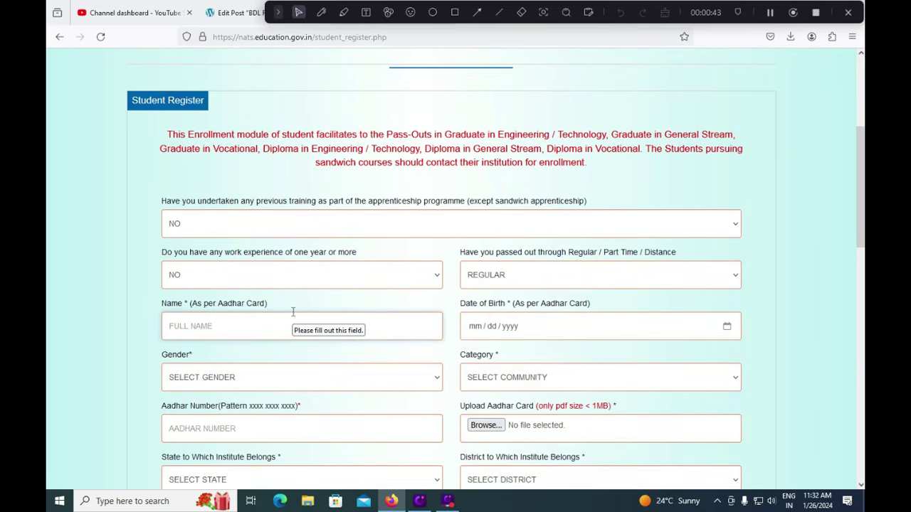
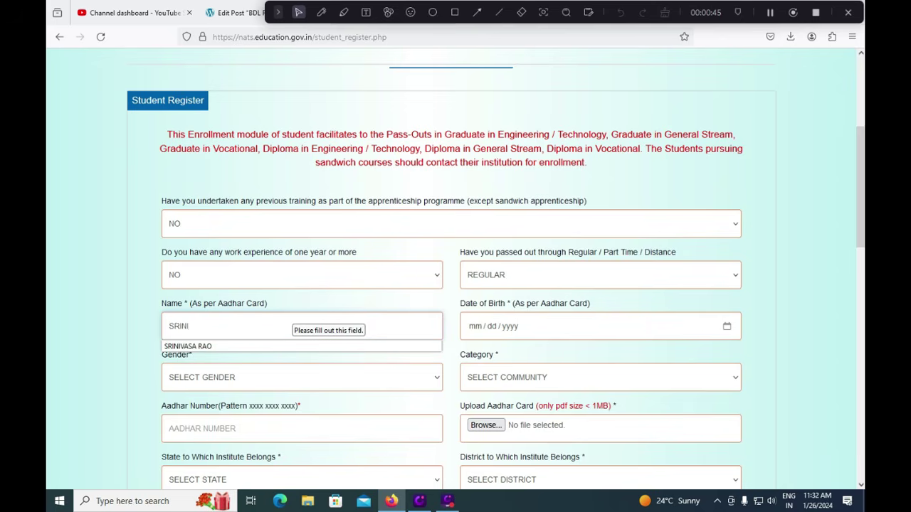
key(Down)
key(Return)
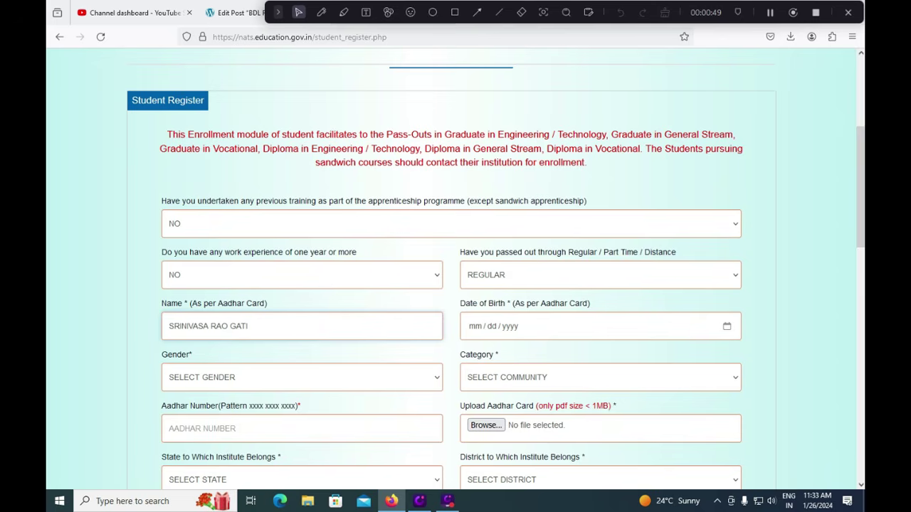
key(Tab)
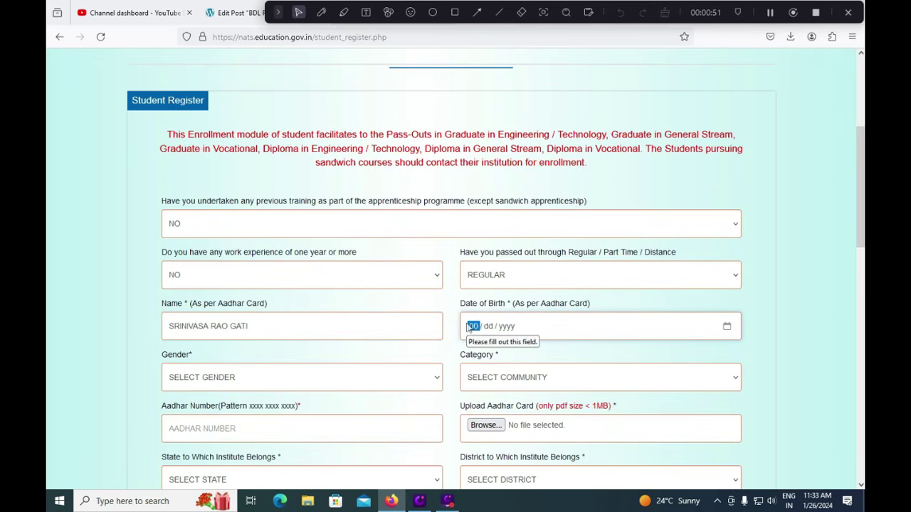
text(01012)
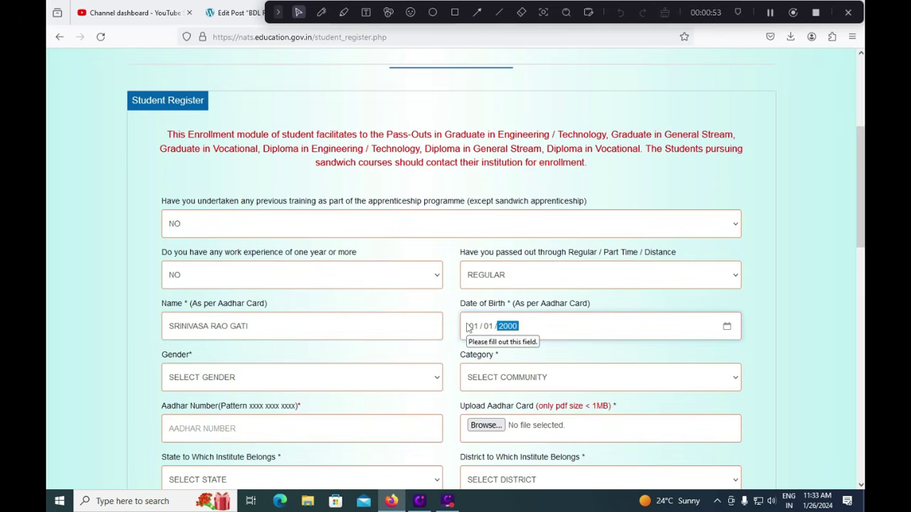
- Set Gender to MALE and Category to SC
click(301, 376)
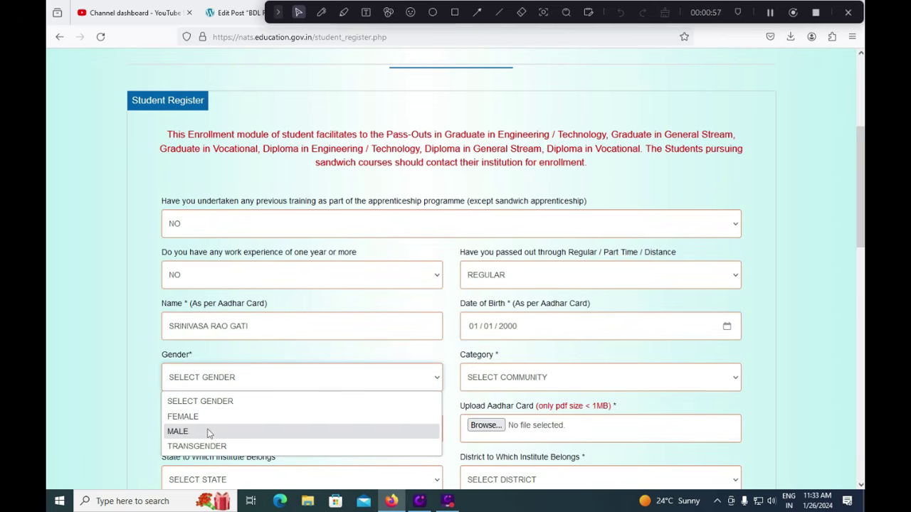
click(209, 431)
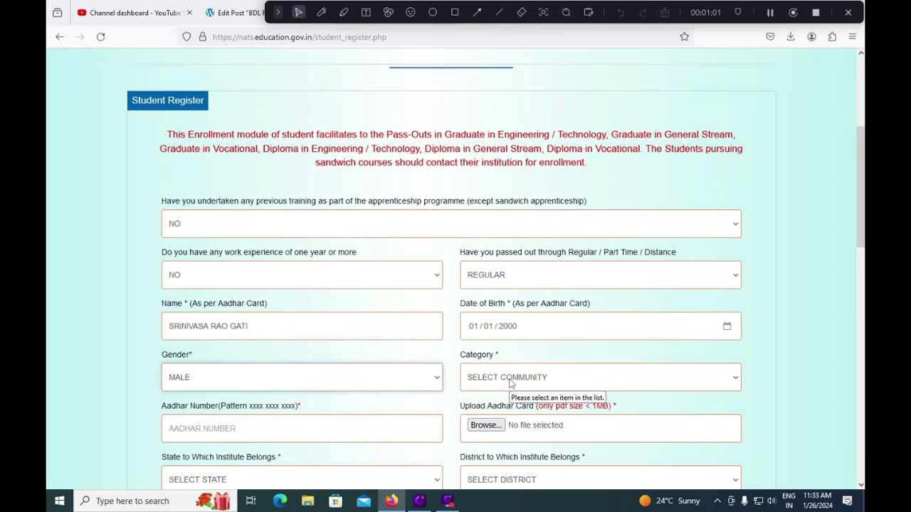
click(509, 383)
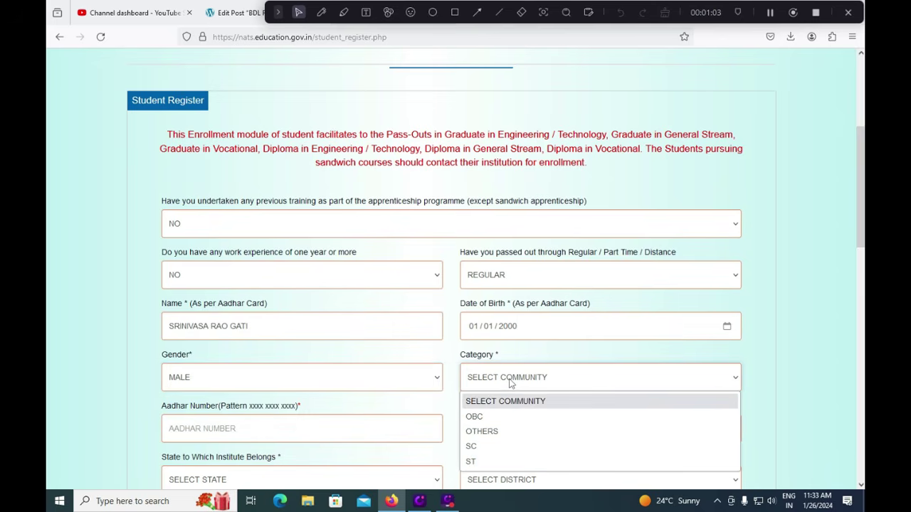
click(485, 446)
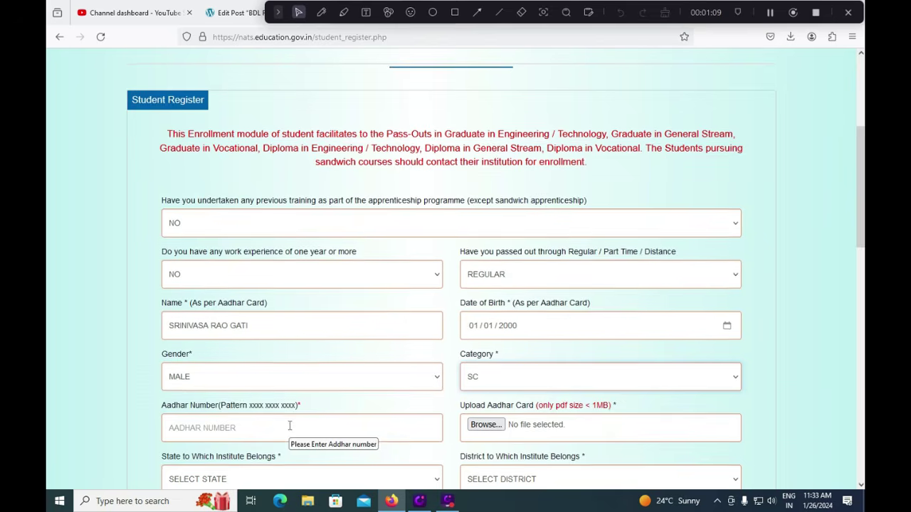
scroll(290, 426, down, 1)
- Choose ANDHRA PRADESH as the institute's state in the State dropdown
click(252, 374)
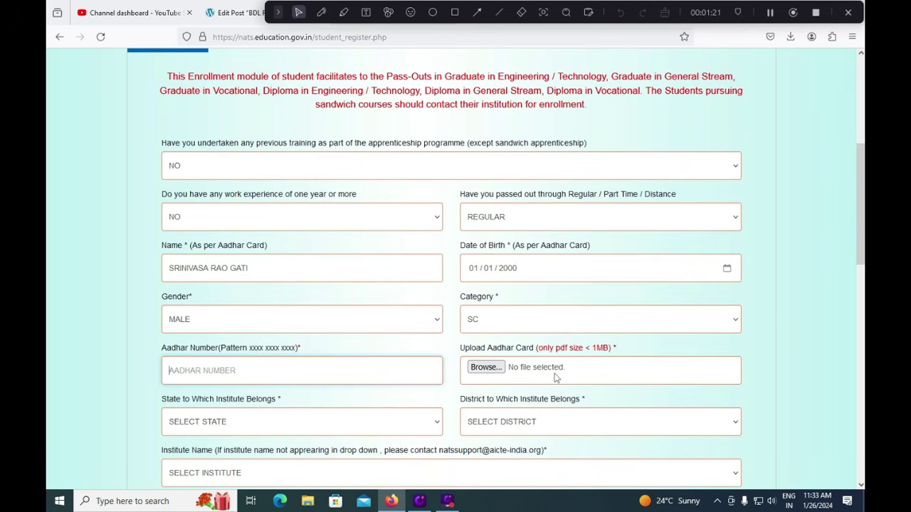
scroll(518, 381, down, 1)
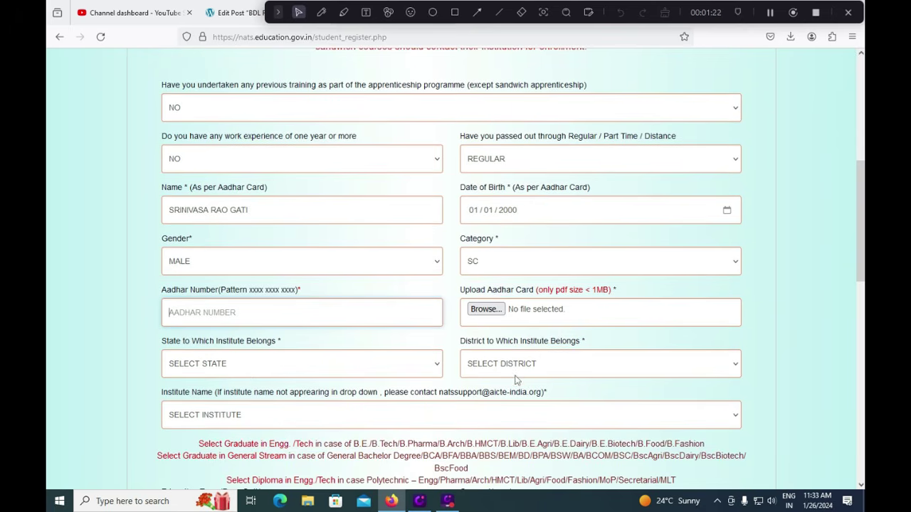
click(228, 365)
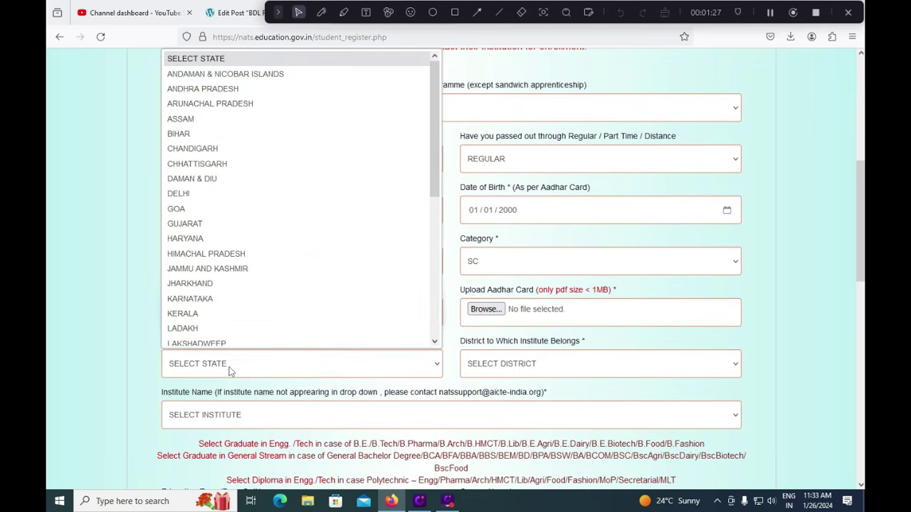
click(220, 84)
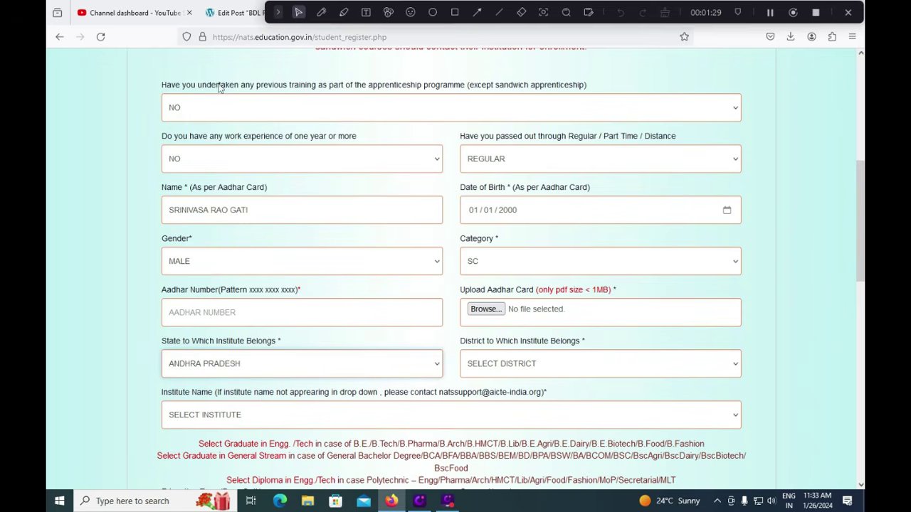
click(497, 363)
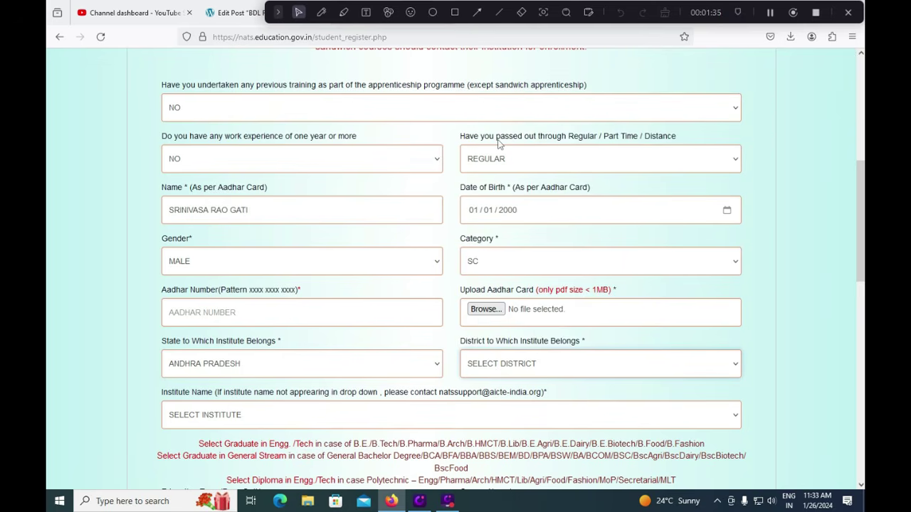
- Set the district to CHITTOOR and the institute to OTHERS
click(499, 143)
scroll(277, 393, down, 2)
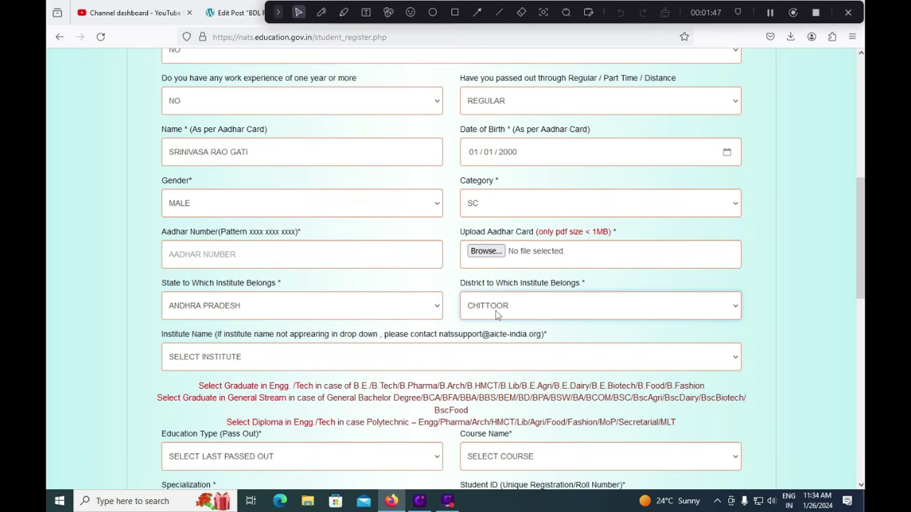
click(271, 360)
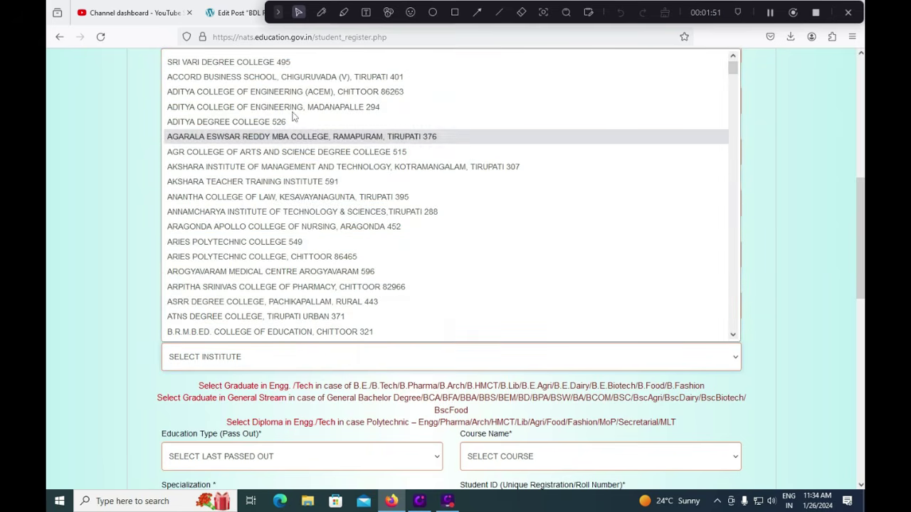
scroll(311, 165, down, 20)
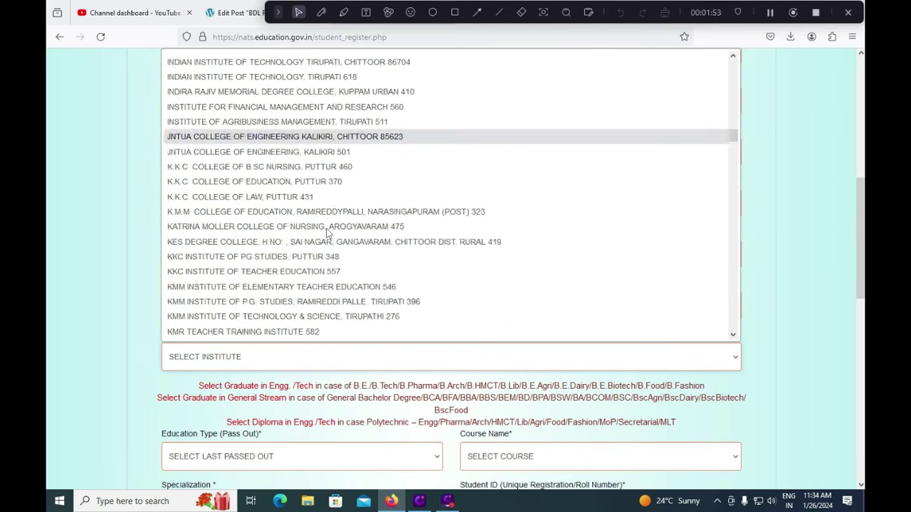
scroll(327, 237, down, 20)
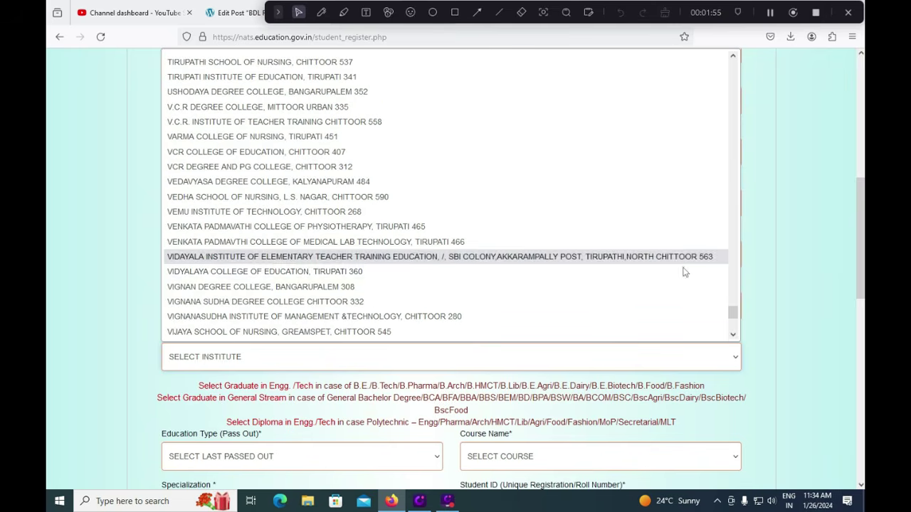
scroll(729, 322, down, 5)
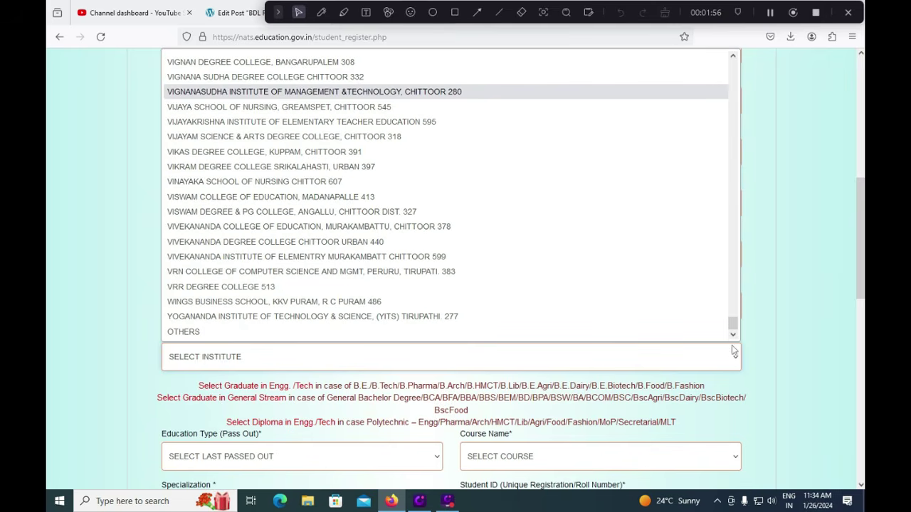
click(264, 346)
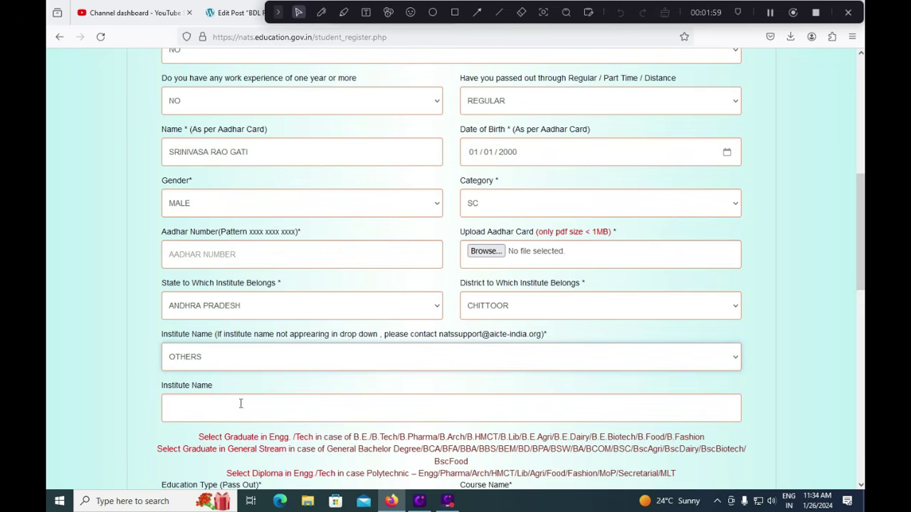
- Check OTHERS stays selected and place the cursor in the new Institute Name field
click(243, 407)
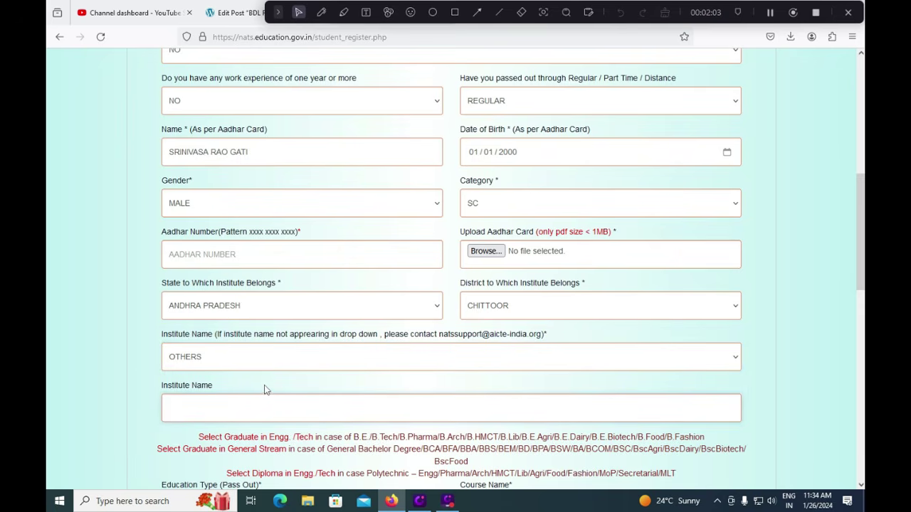
click(455, 359)
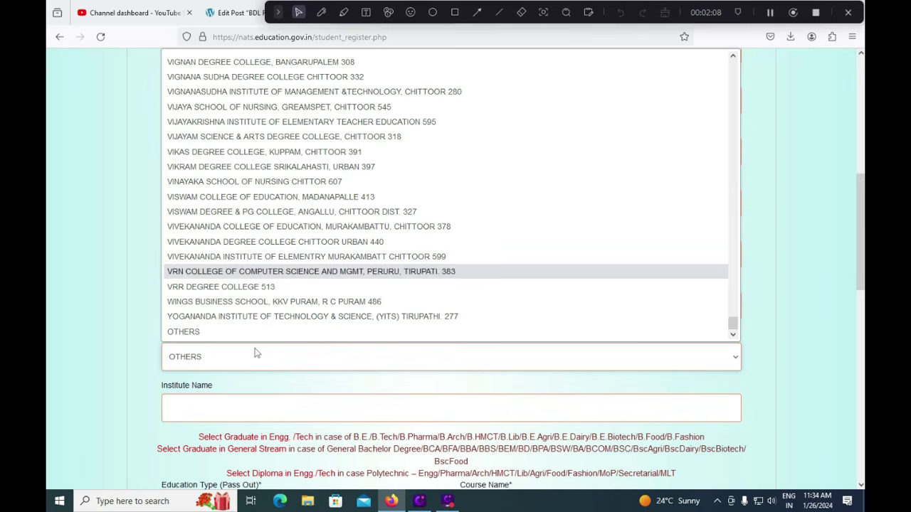
click(229, 413)
click(229, 413)
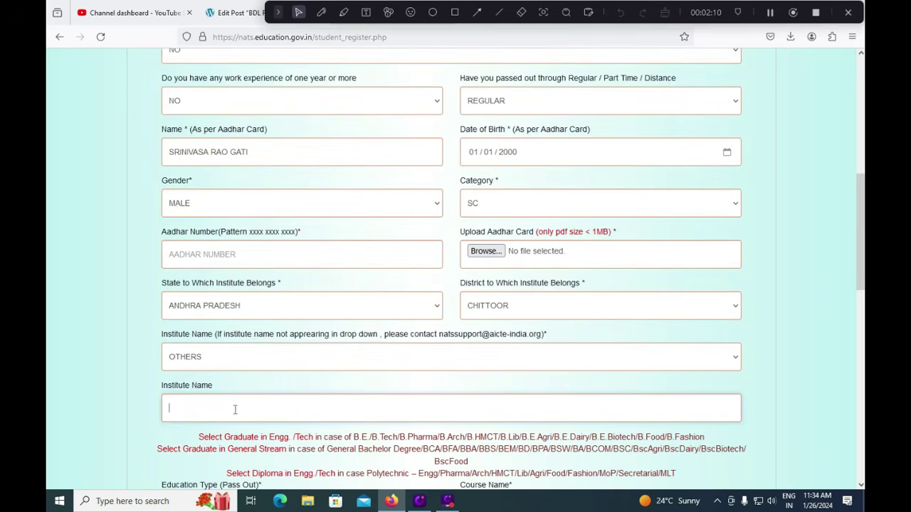
scroll(250, 409, down, 1)
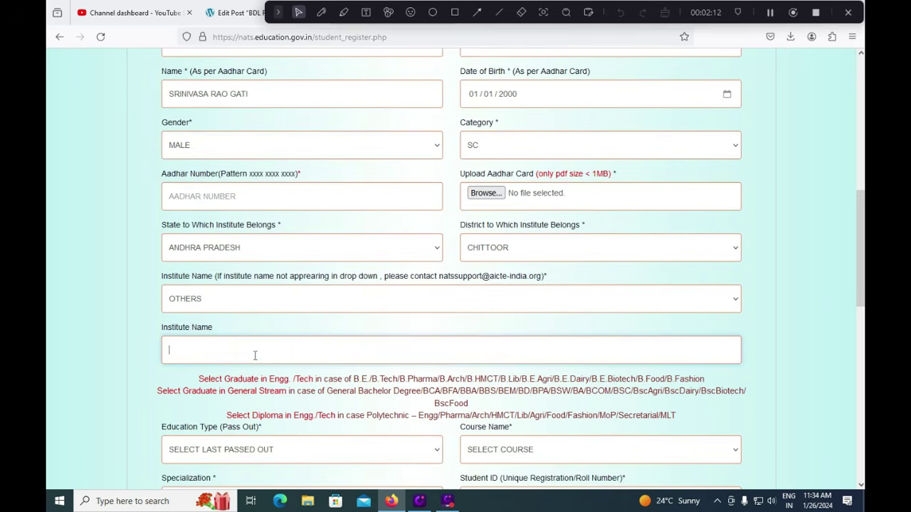
scroll(255, 356, down, 1)
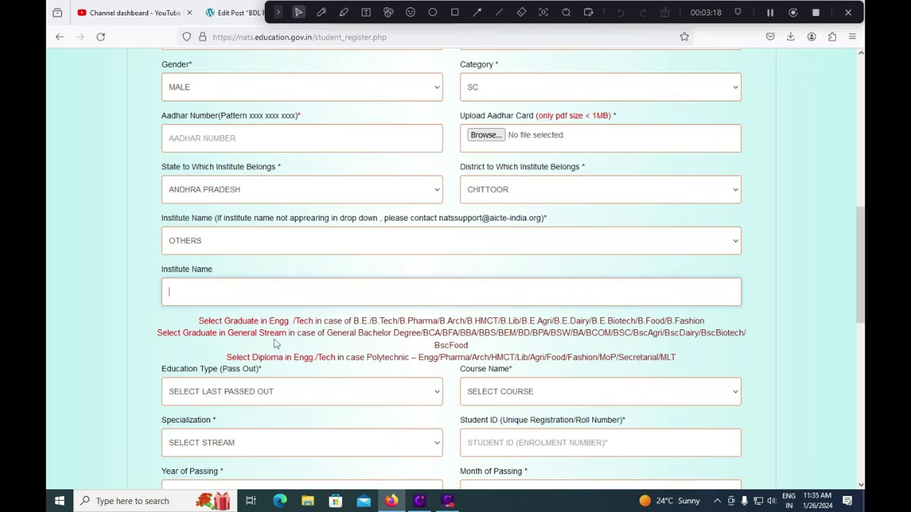
- Set Education Type to Graduate in General Stream and confirm the bachelor degree prompt
click(259, 395)
click(235, 353)
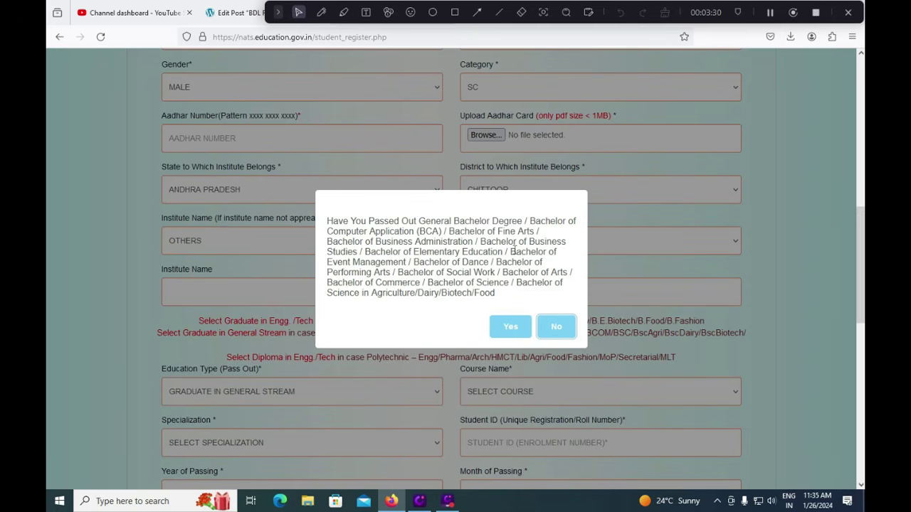
click(508, 333)
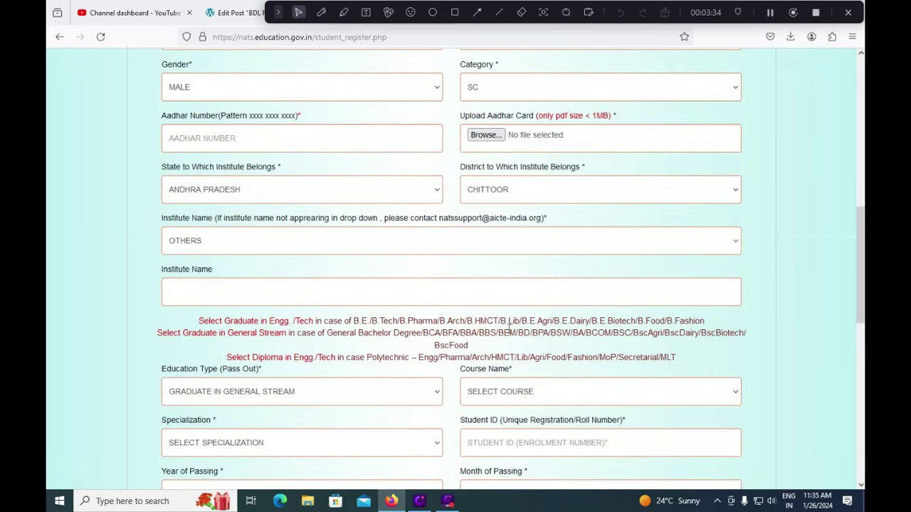
- Choose Bachelor of Commerce as the course with specialization GENERAL
click(503, 399)
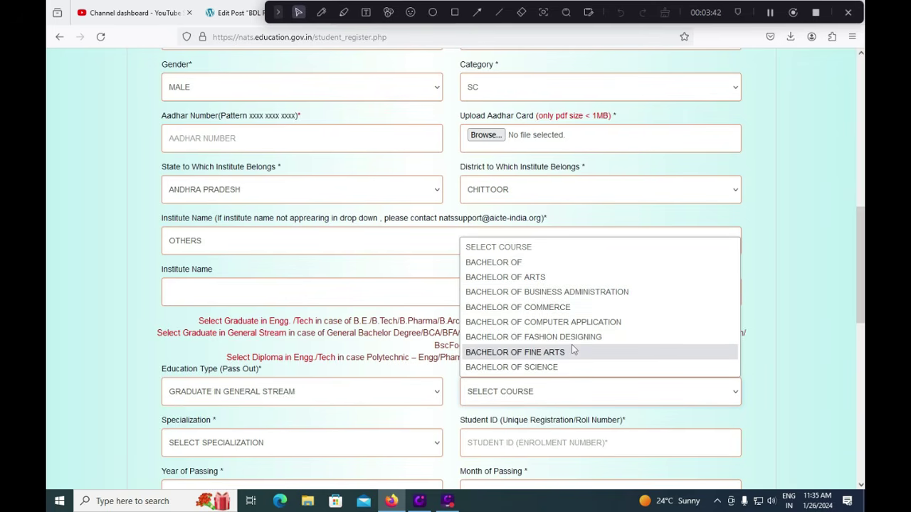
click(559, 307)
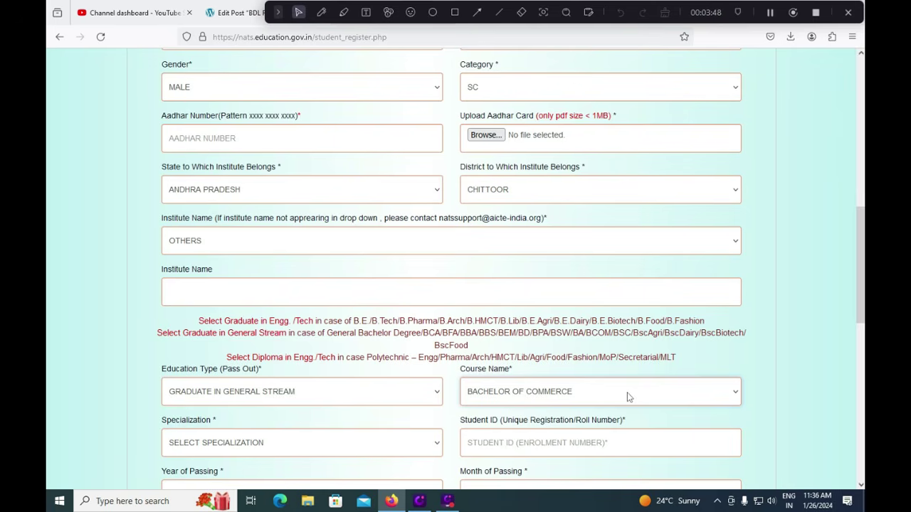
click(311, 444)
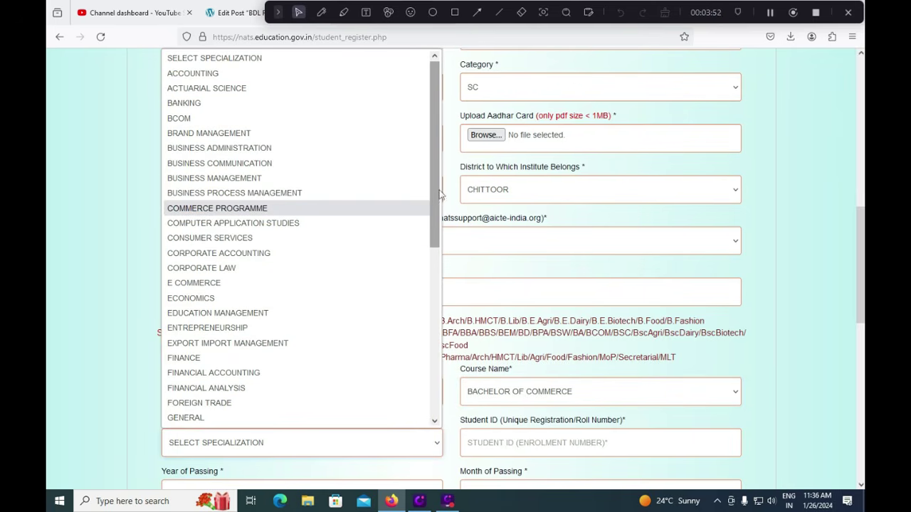
drag(432, 197, 438, 334)
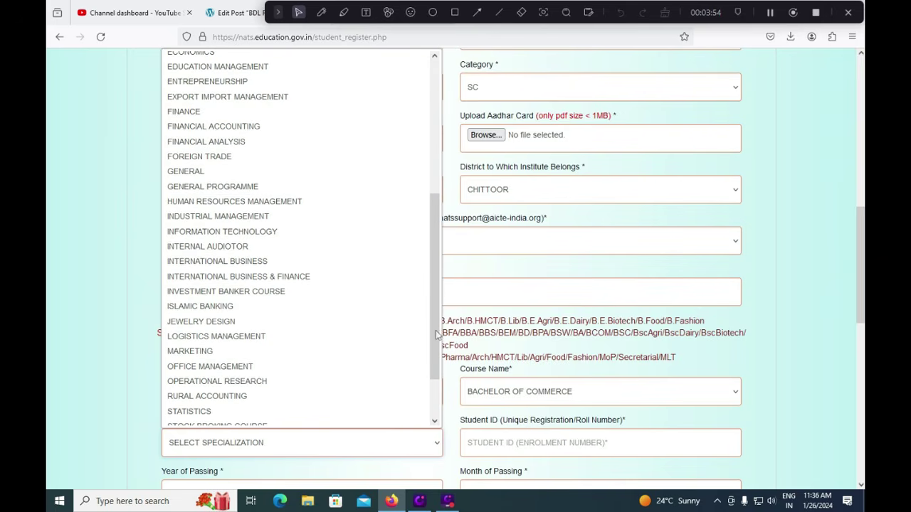
click(216, 170)
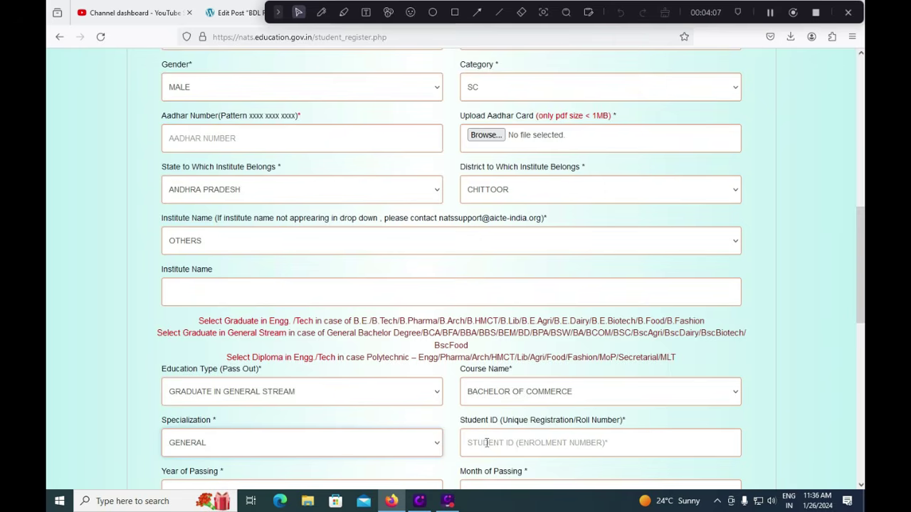
scroll(487, 442, down, 1)
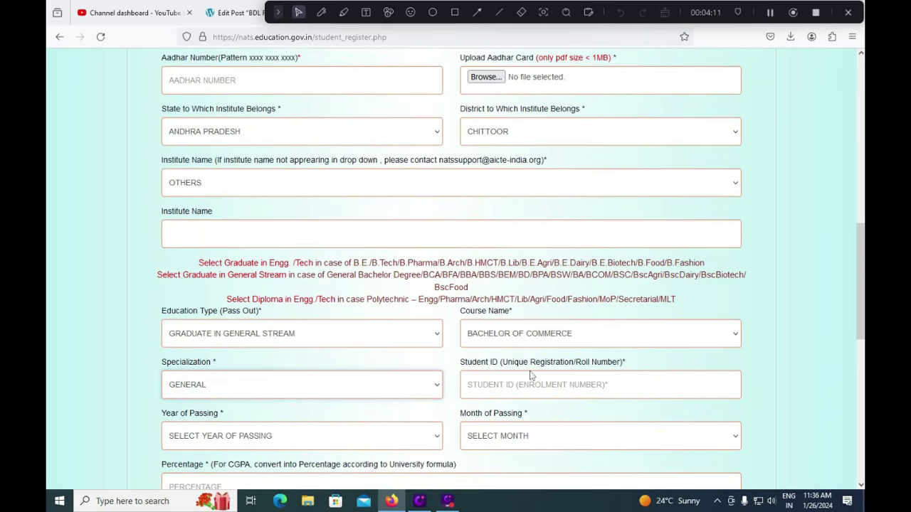
scroll(420, 426, down, 1)
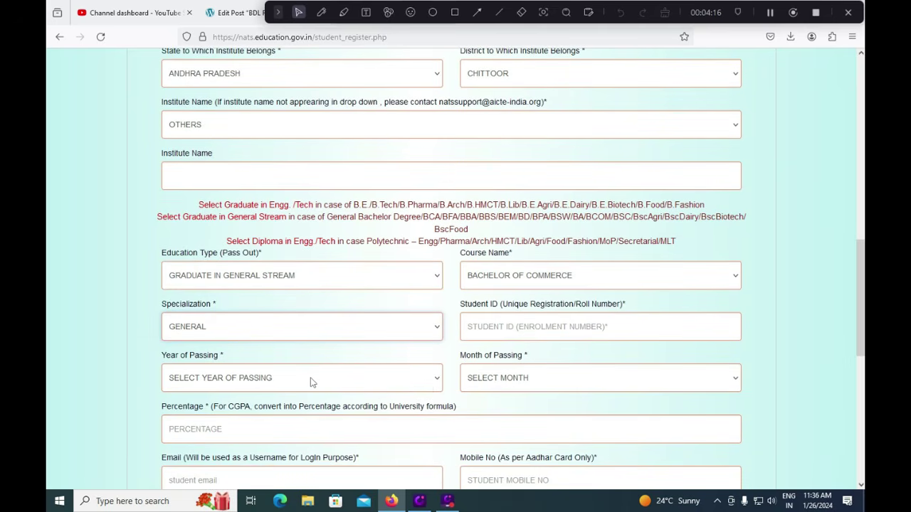
- Set year of passing 2023, month APRIL, and percentage 80.00
click(311, 380)
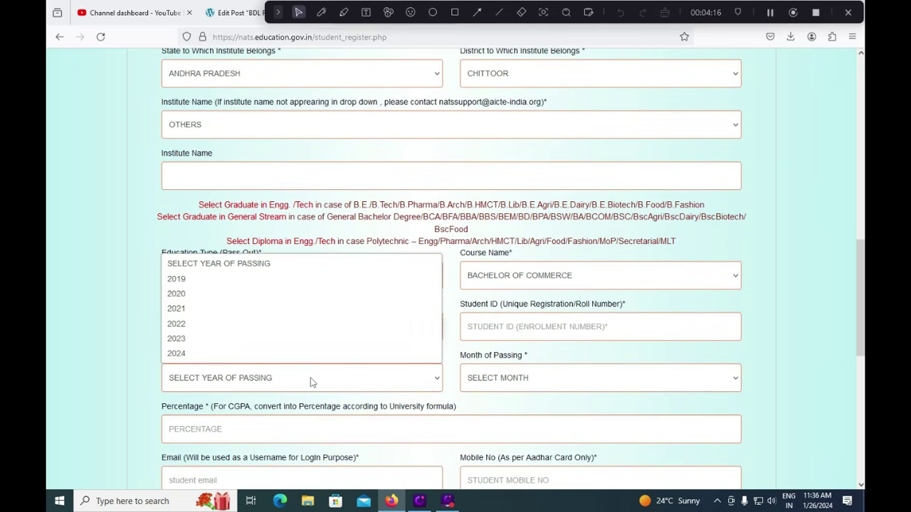
click(190, 339)
click(488, 378)
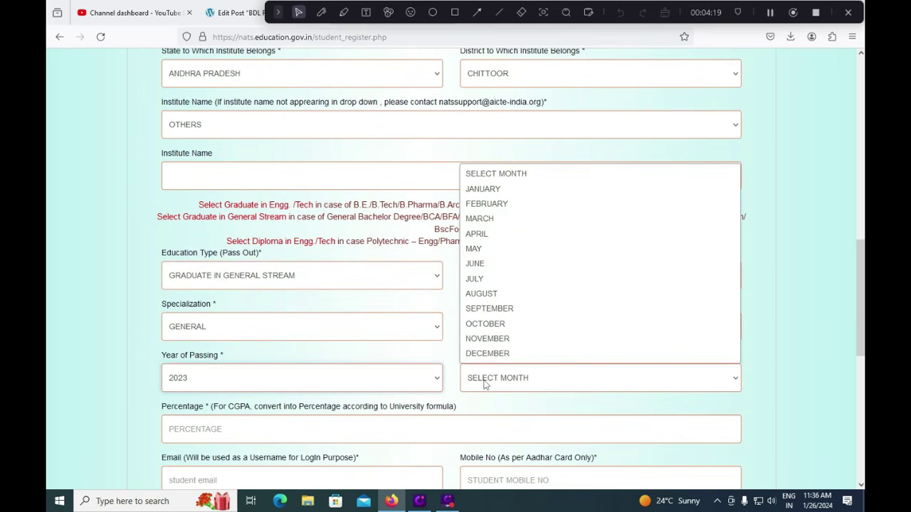
click(477, 233)
scroll(301, 409, down, 1)
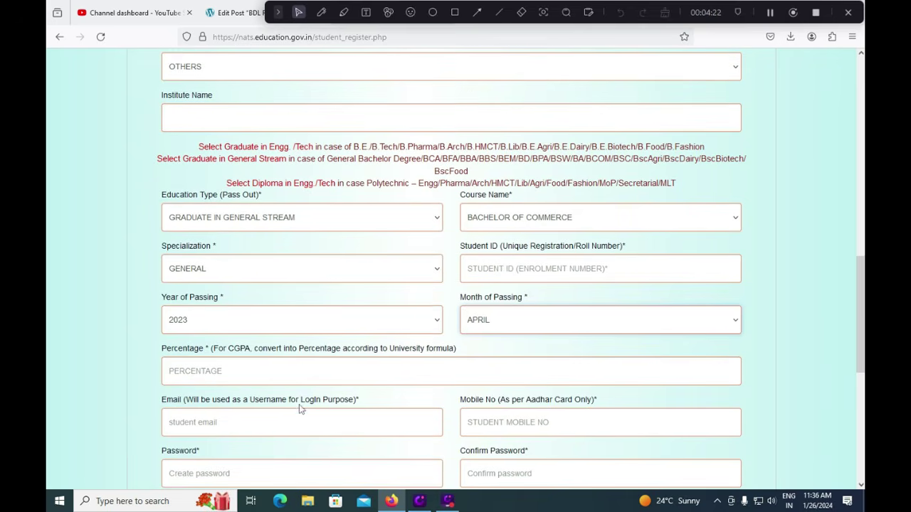
click(272, 375)
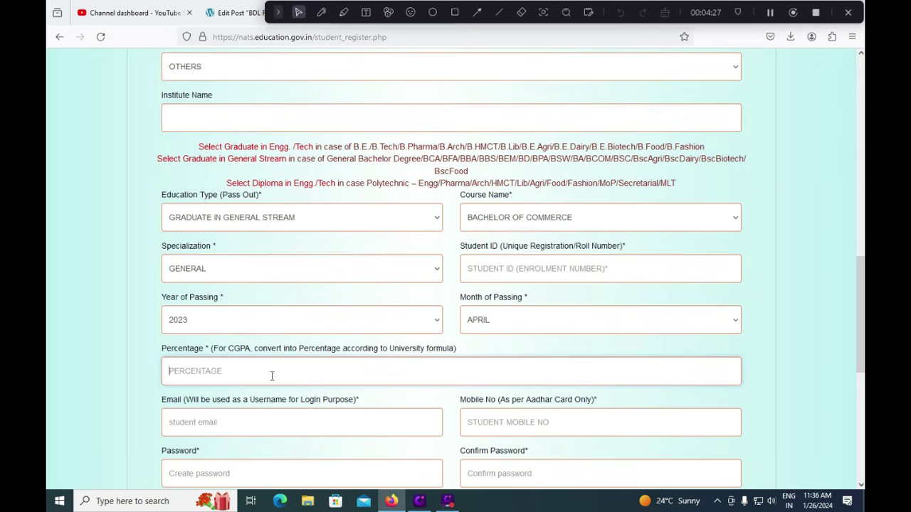
text(80.00)
- Move through the Email, Mobile Number and Password fields
scroll(253, 391, down, 1)
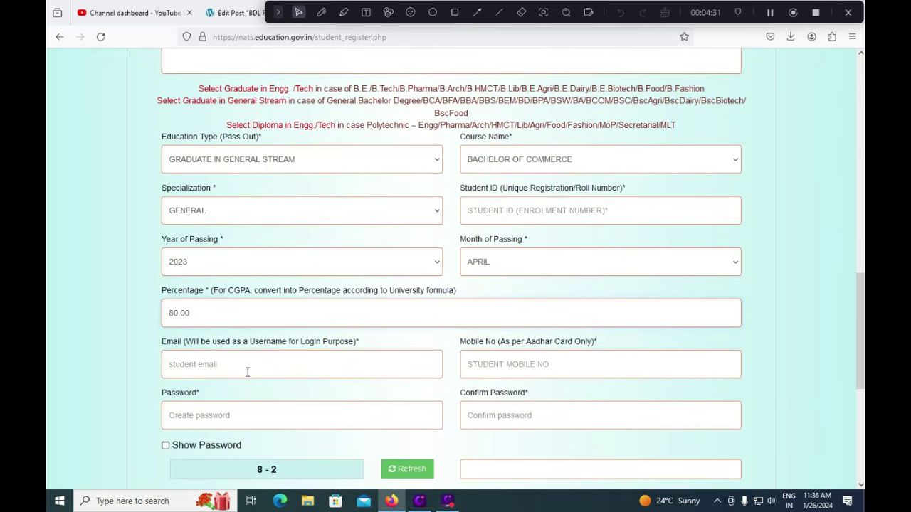
click(247, 366)
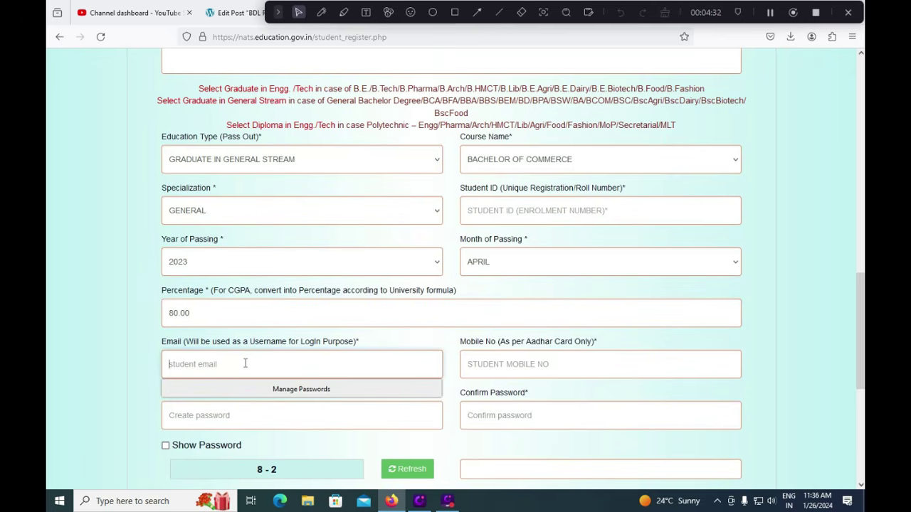
click(509, 364)
click(250, 417)
scroll(250, 418, down, 1)
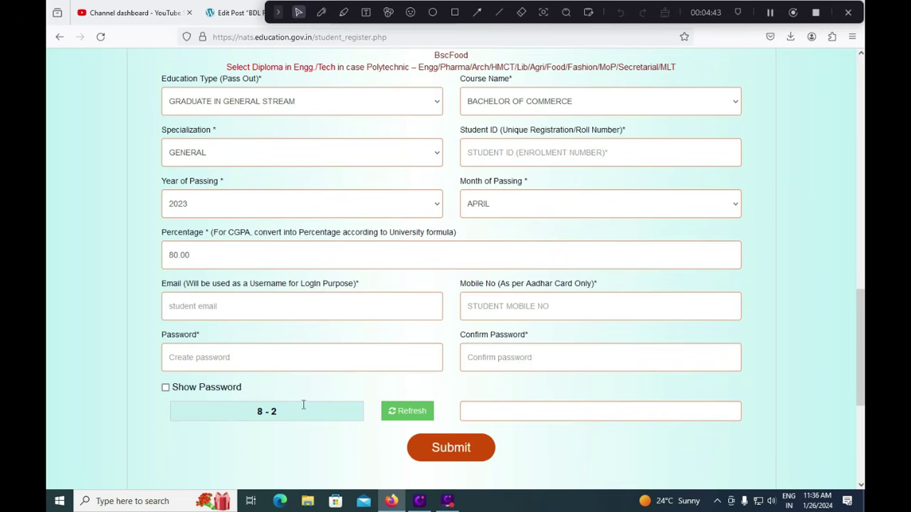
- Answer the captcha with 6 and activate the account through the e-mail verification link
click(504, 411)
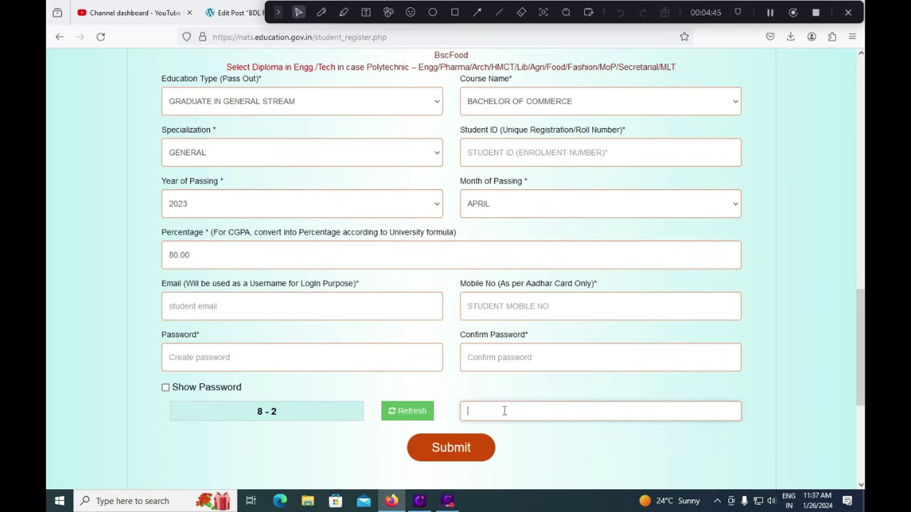
text(6)
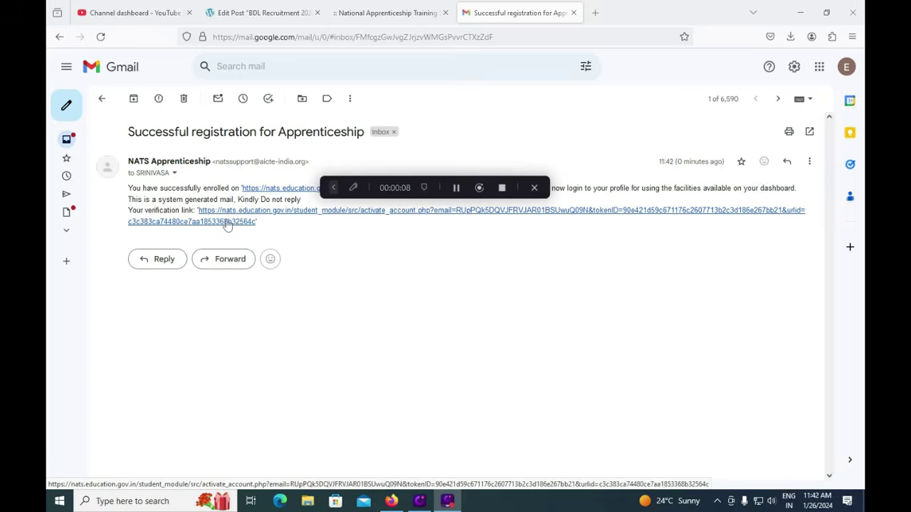
click(227, 221)
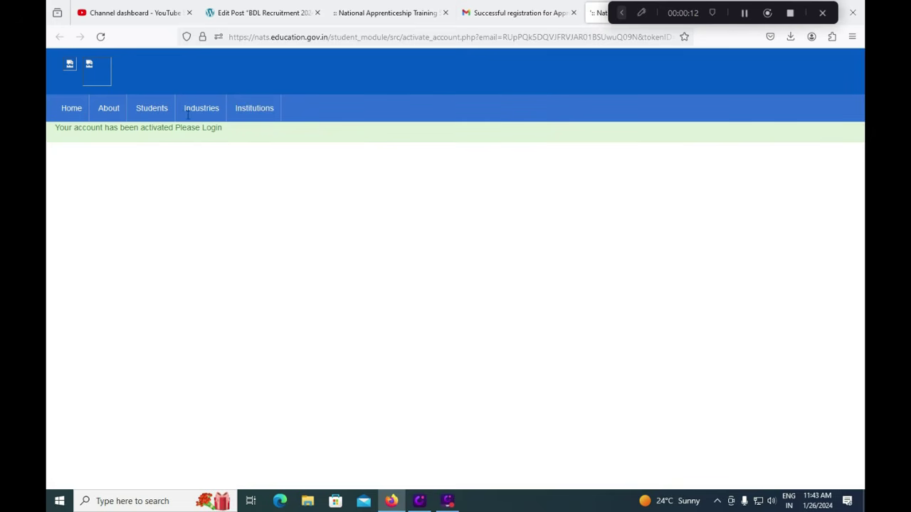
- Return to the National Apprenticeship Training tab to log in and reach Basic Details
click(451, 19)
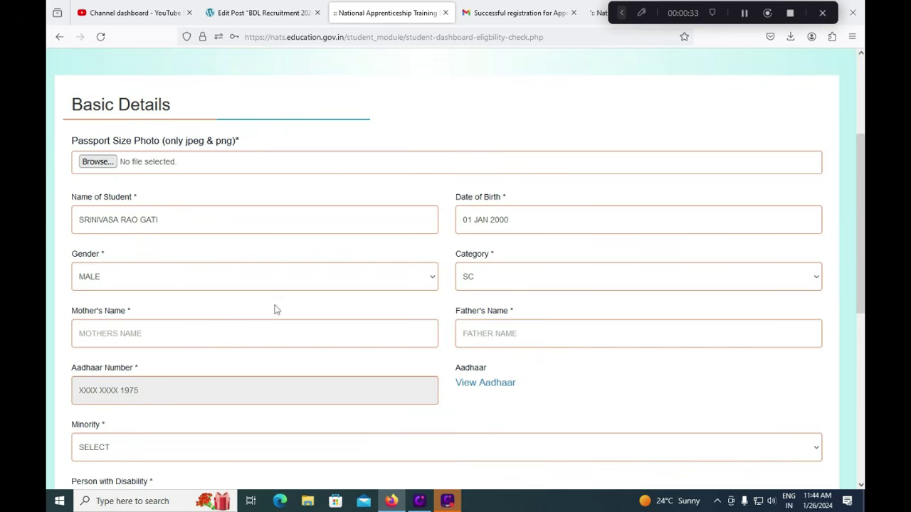
- Enter the father's and mother's names, correcting the mother's mistyped surname
click(493, 338)
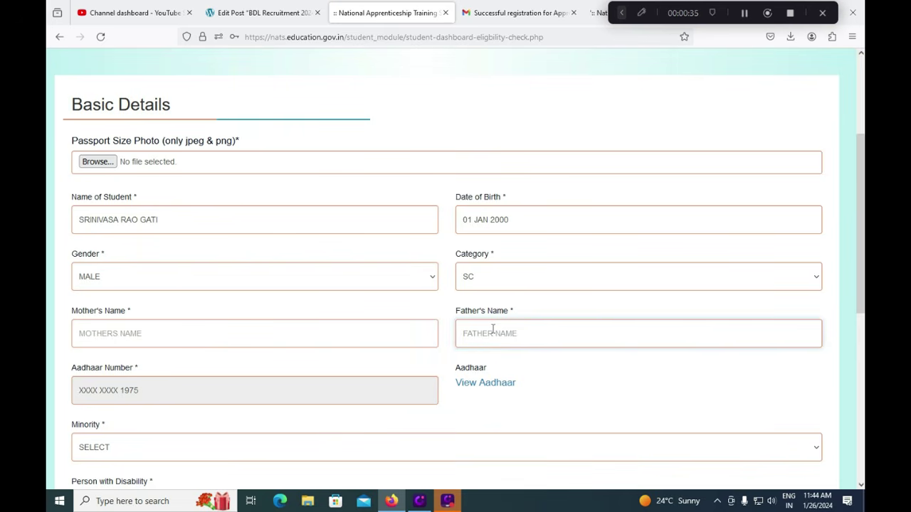
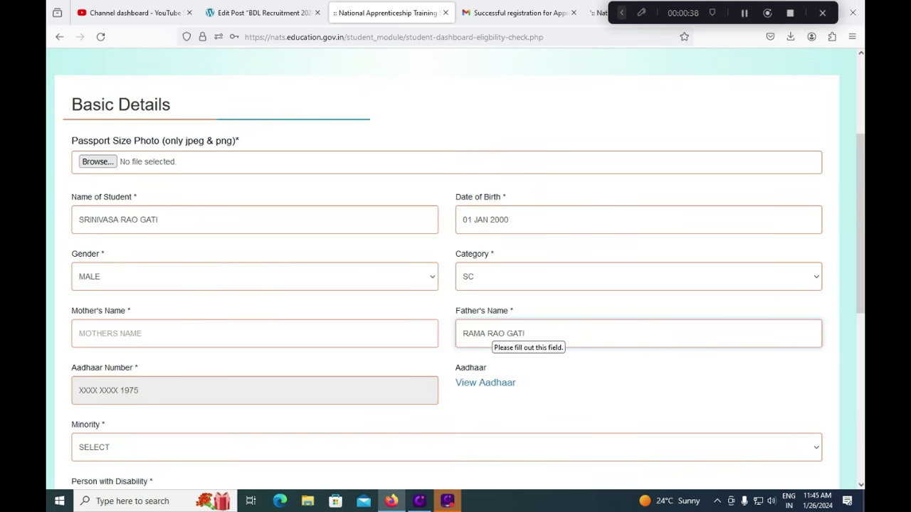
click(201, 338)
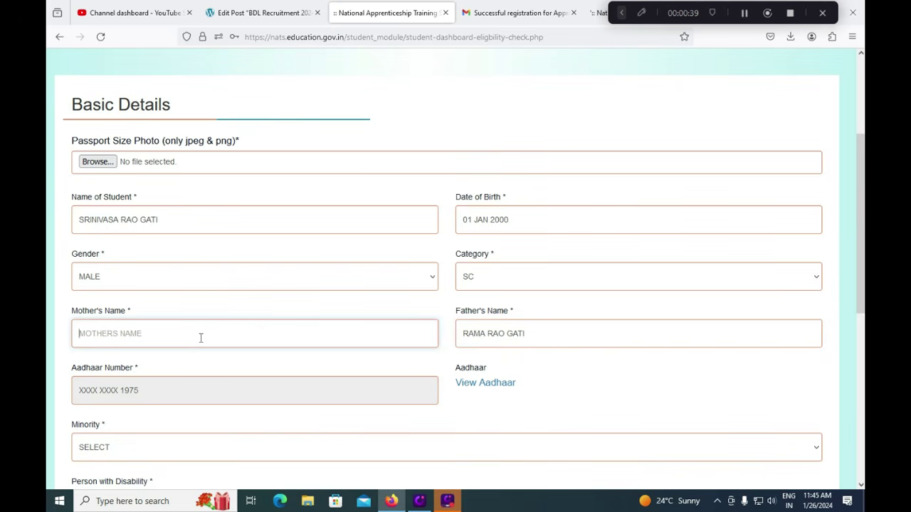
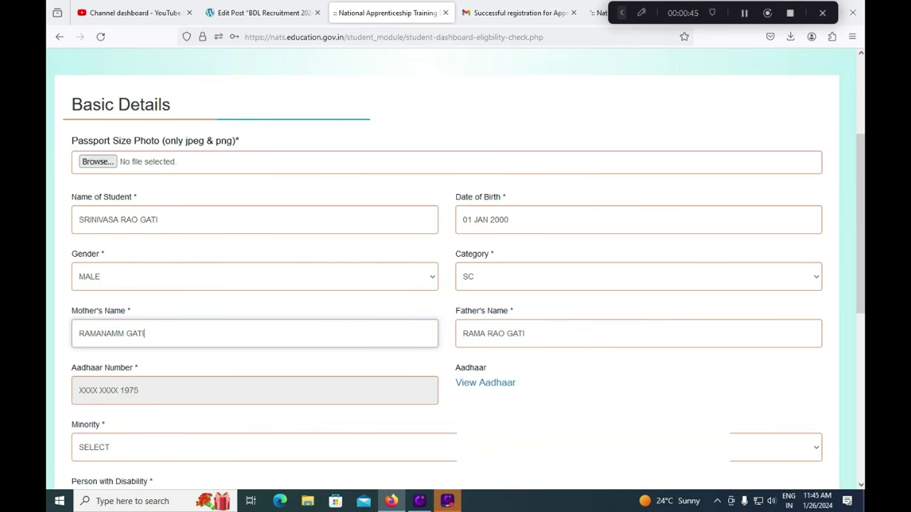
scroll(400, 330, down, 2)
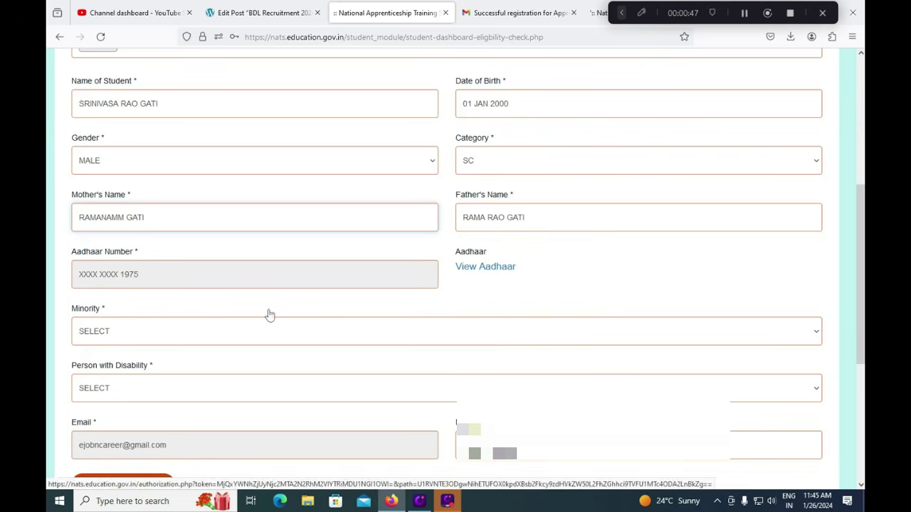
- Choose NO for both Minority and Person with Disability
click(214, 333)
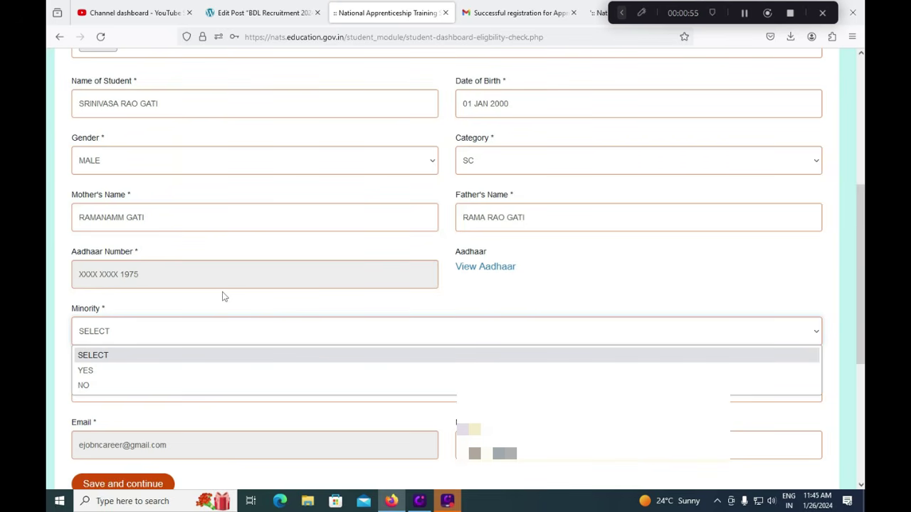
click(108, 386)
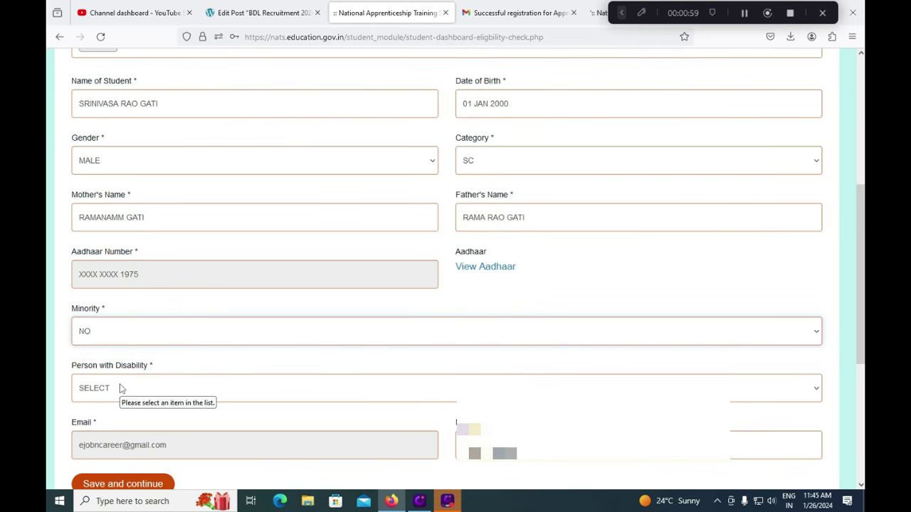
click(120, 388)
click(95, 441)
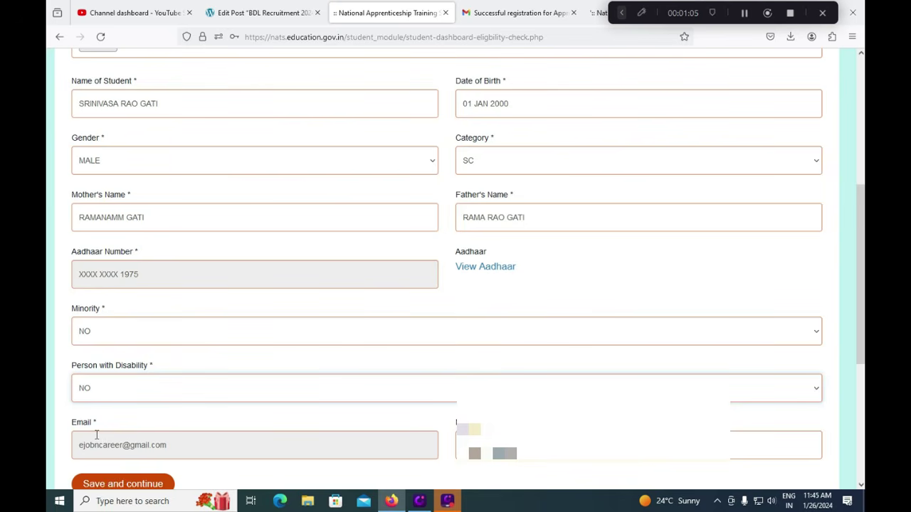
click(621, 12)
click(429, 12)
mouse_move(64, 466)
mouse_down()
mouse_move(71, 491)
mouse_move(188, 499)
mouse_up()
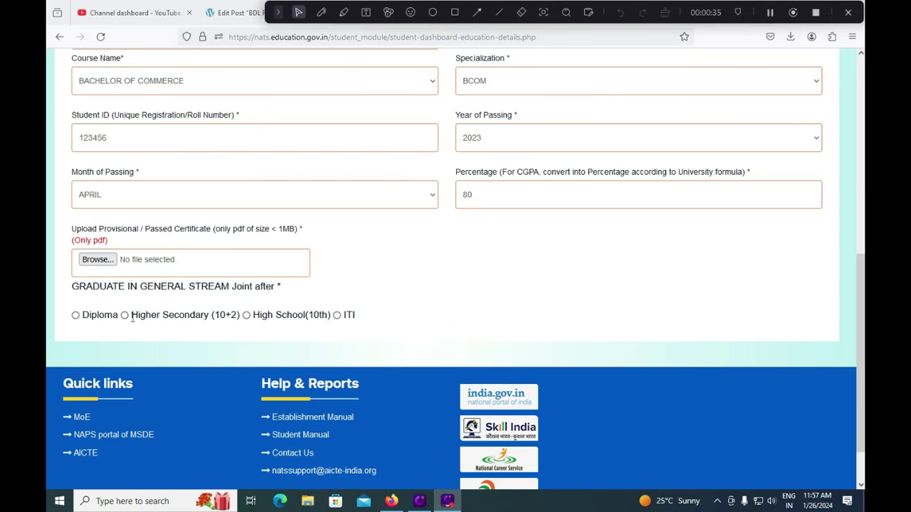
- Choose Higher Secondary (10+2), with school state ANDHRA PRADESH and school district CHITTOOR
click(125, 315)
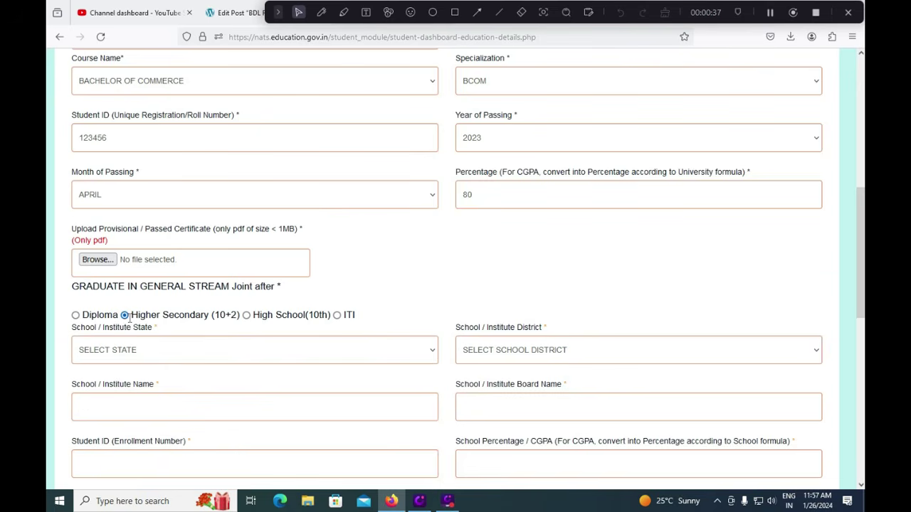
click(157, 357)
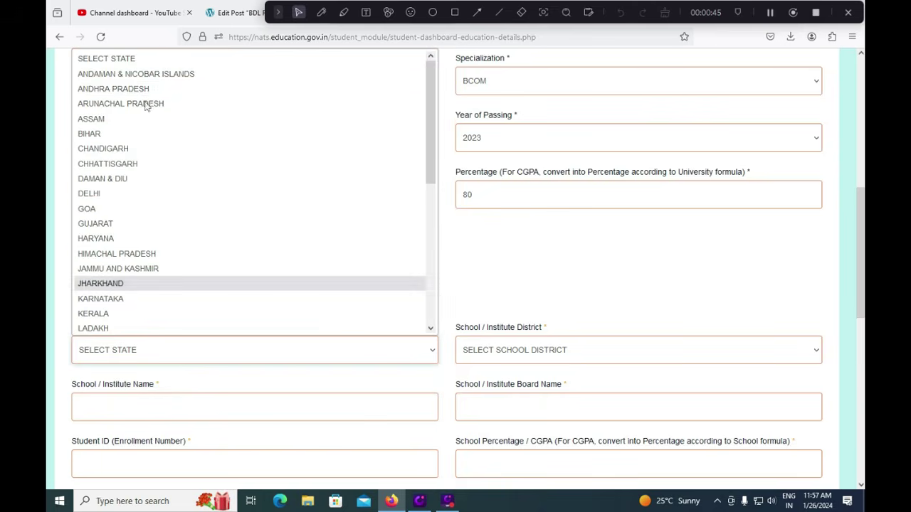
click(133, 87)
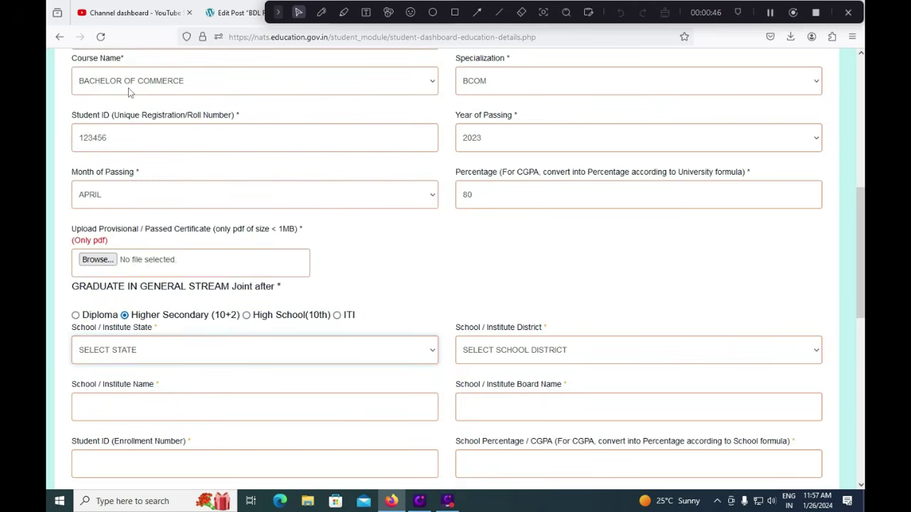
click(495, 352)
click(486, 134)
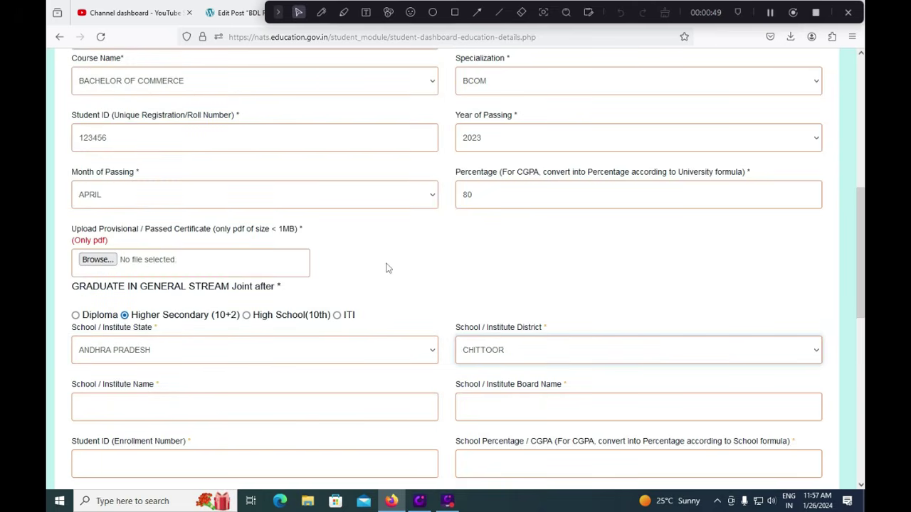
scroll(316, 324, down, 2)
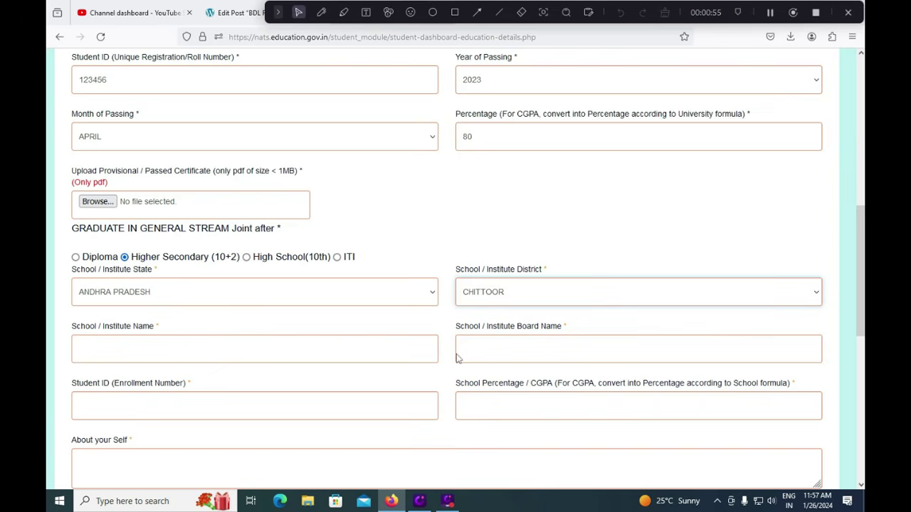
- Enter 75.15 as the school percentage / CGPA
click(484, 358)
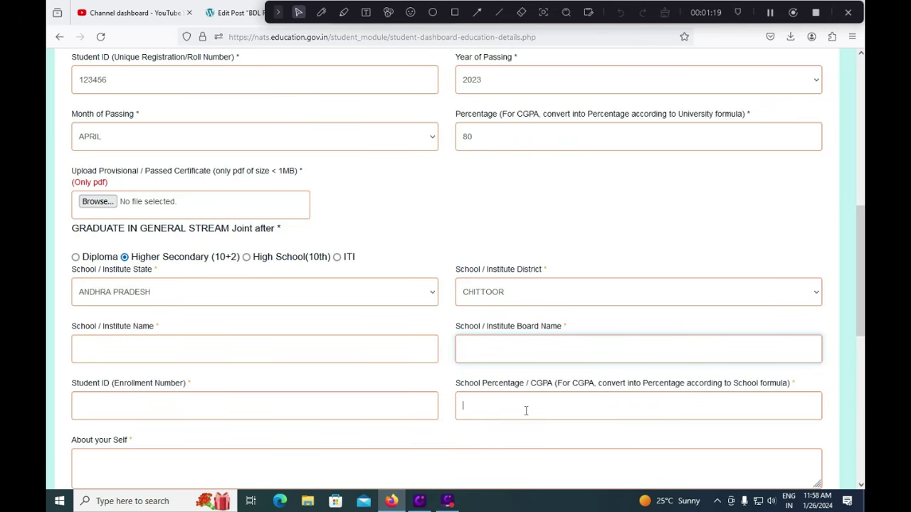
text(75.15)
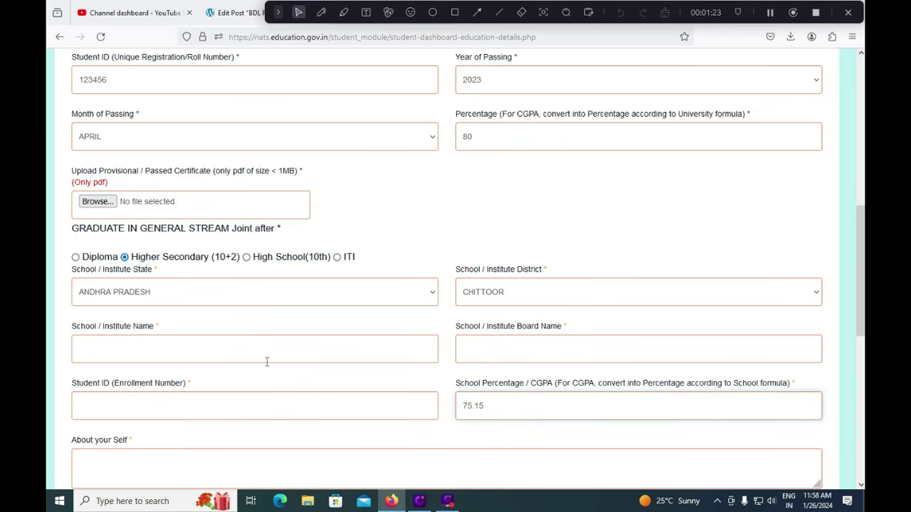
scroll(217, 437, down, 1)
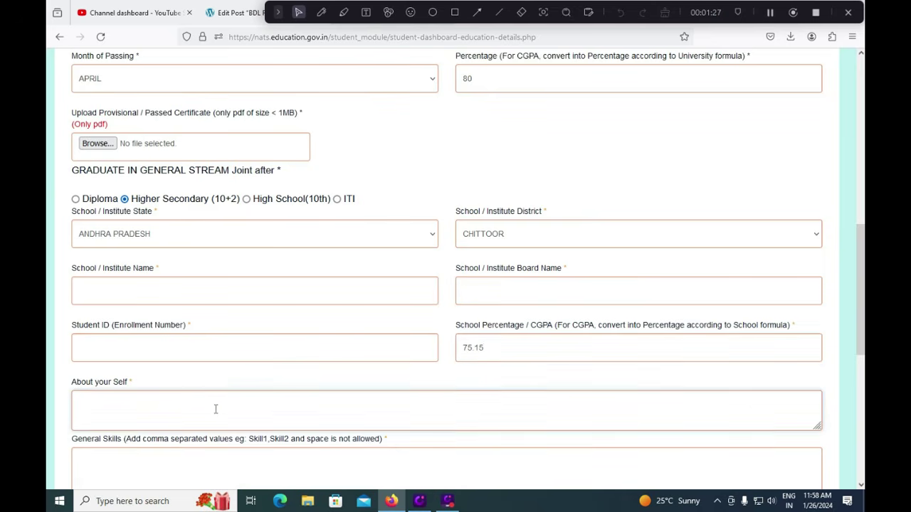
scroll(215, 409, down, 1)
scroll(213, 412, down, 1)
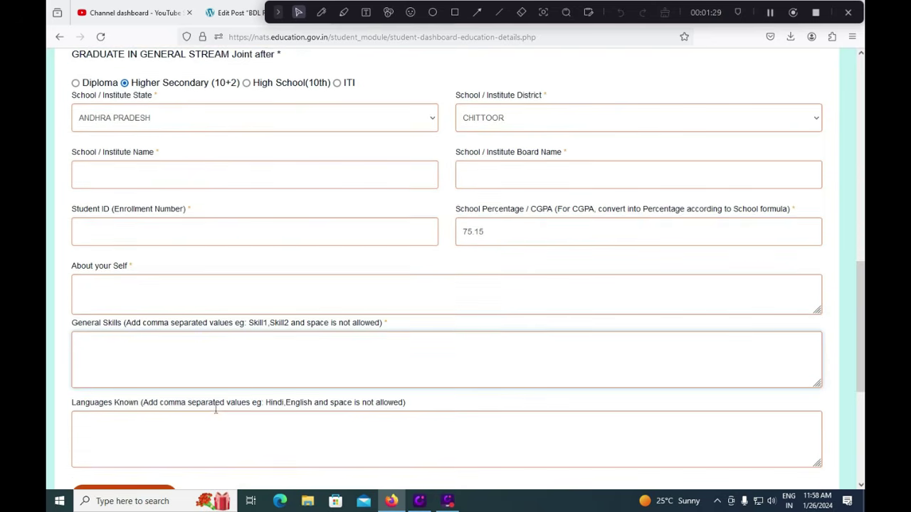
- Enter ENGLISH, TELUGU, HINDI in Languages Known
click(201, 421)
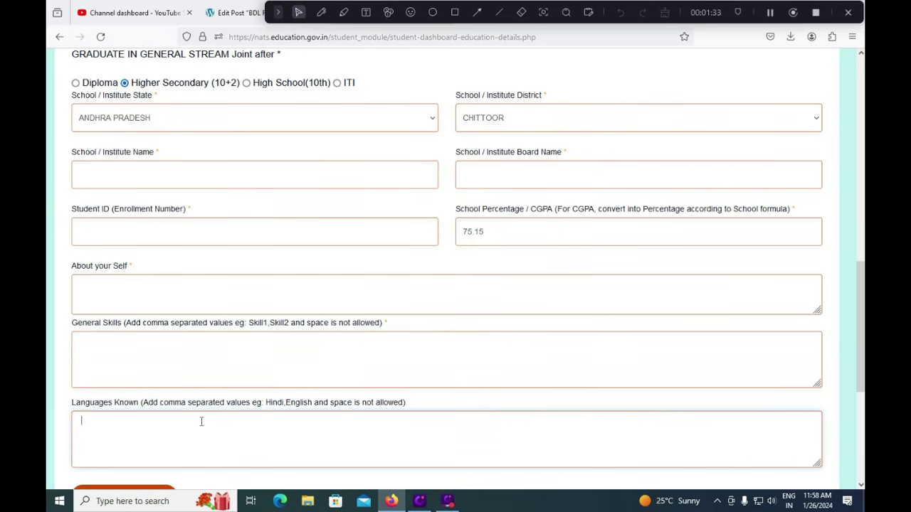
text(ENGLISH, TELUGU, HINDI)
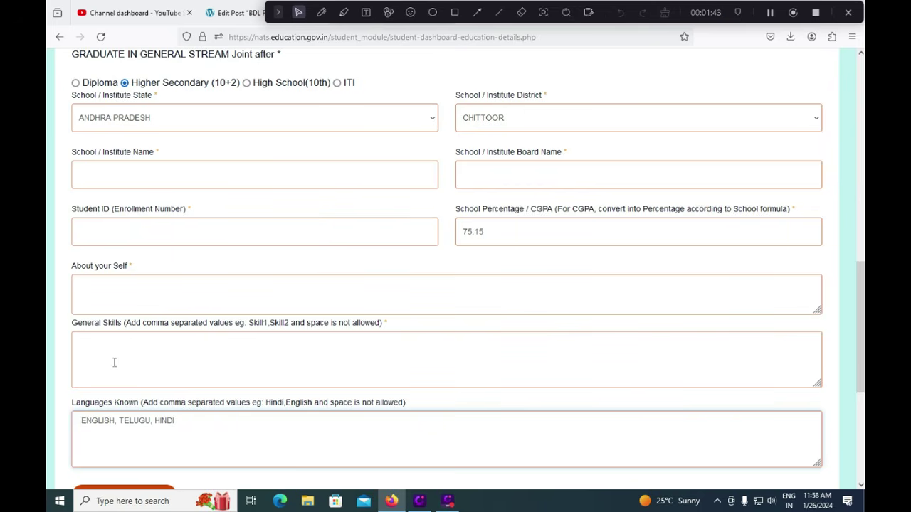
- Leave Languages Known and acknowledge the OOPS alert that spaces aren't allowed
click(134, 348)
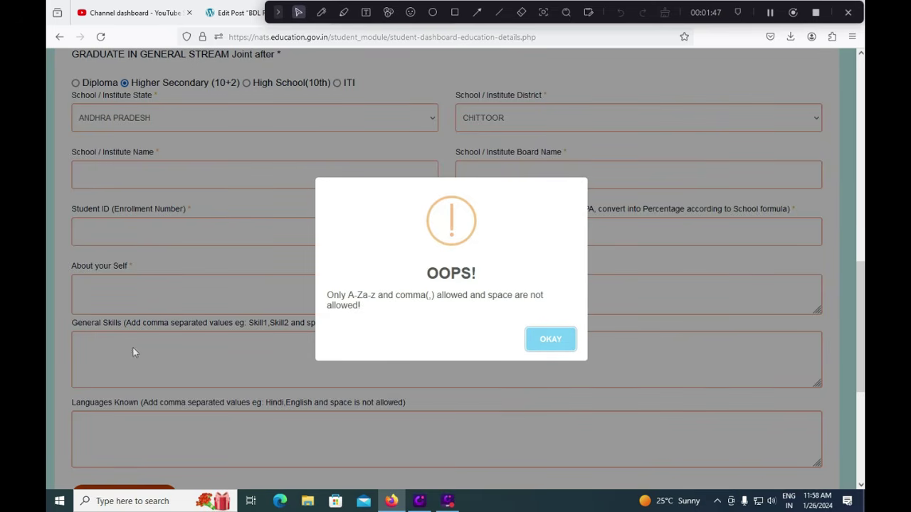
click(555, 340)
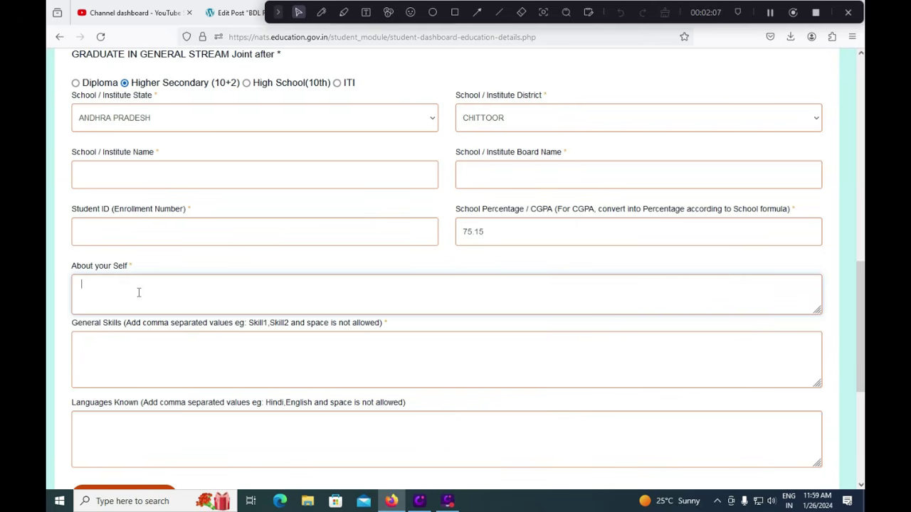
- Paste the hard-working, result-oriented self-description into About your Self and end it with a full stop
text(HARD WORKING, RESULT ORIENTED,  I WILL BE AN ASSET TO THE ORGANIZATION IF AM SELECTED)
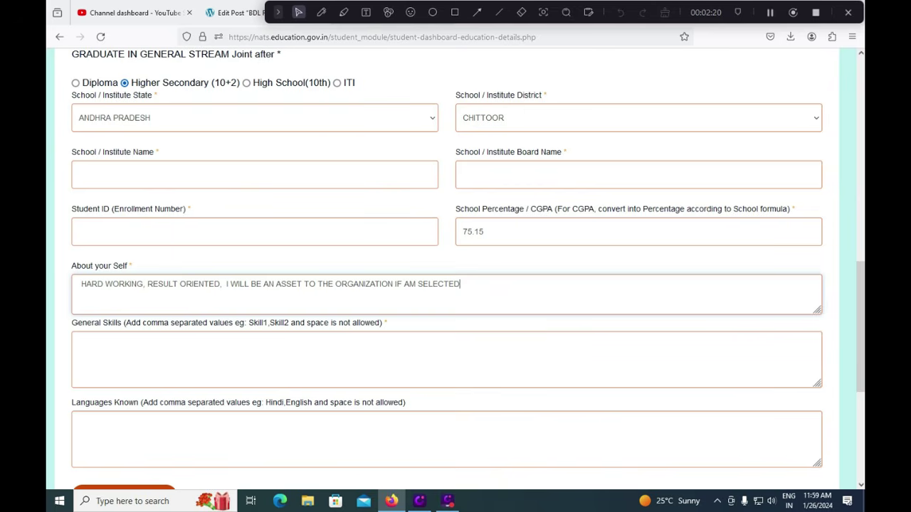
text(.)
scroll(157, 335, down, 2)
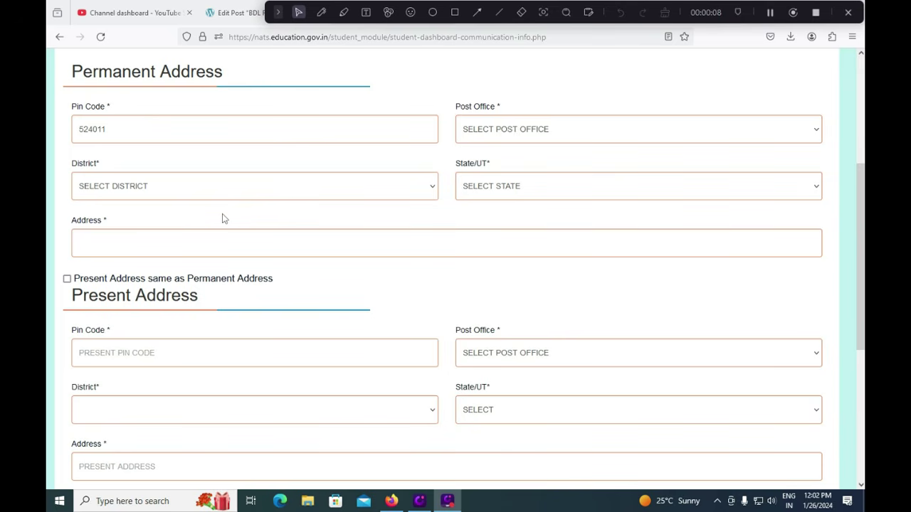
- Enter permanent address 60A, copy it to Present Address, and save
click(230, 246)
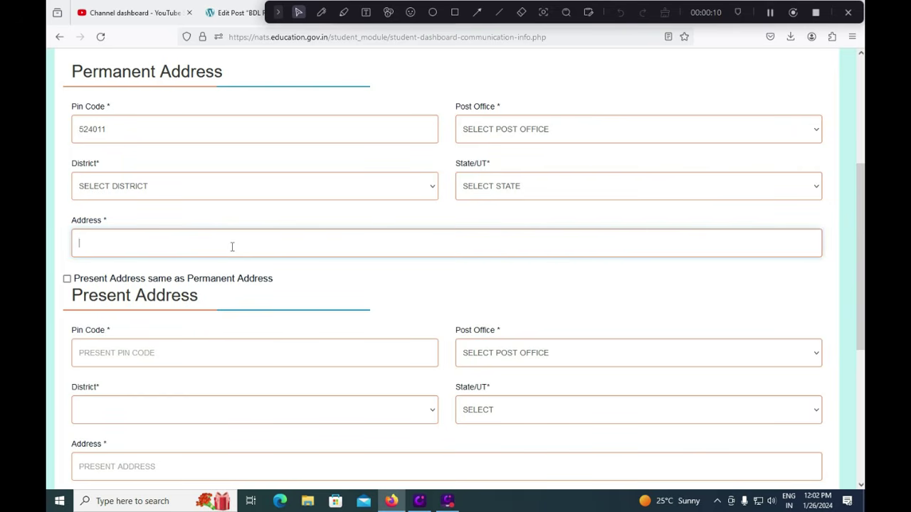
text(60A)
click(67, 278)
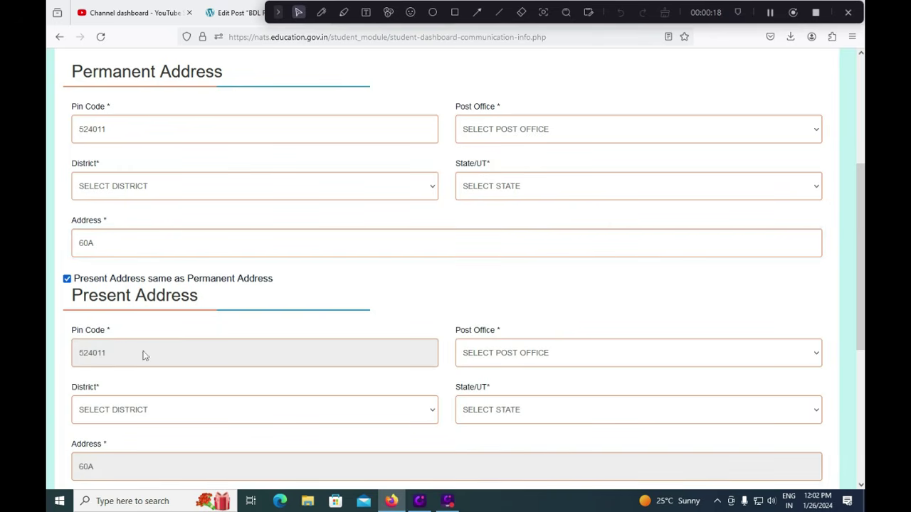
scroll(145, 354, down, 3)
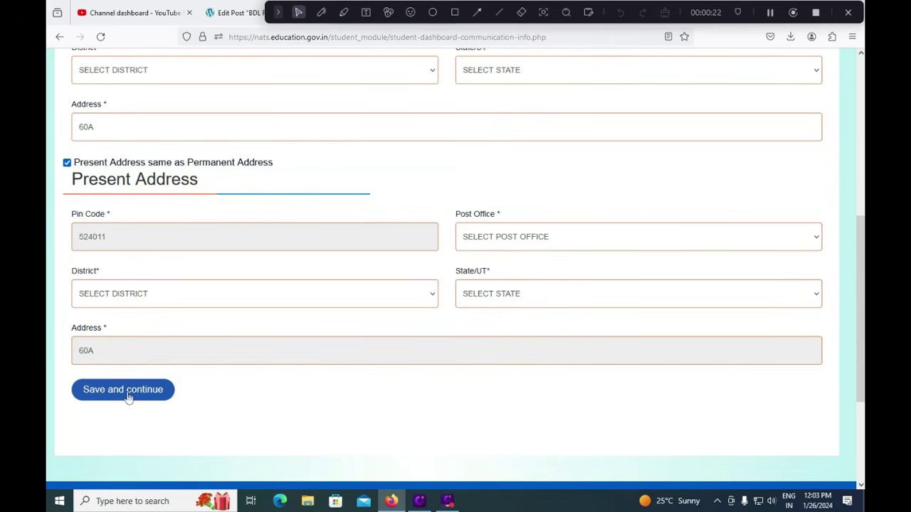
click(128, 397)
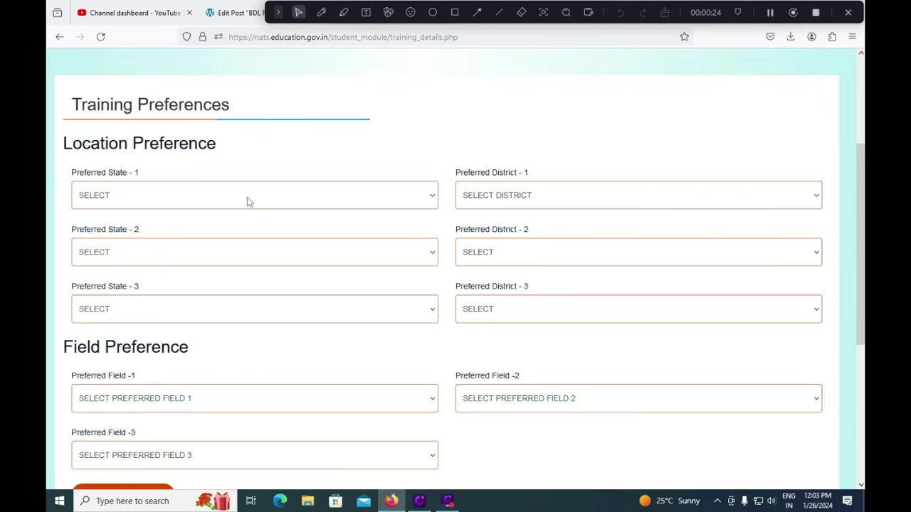
- Set the first location preference to ANDHRA PRADESH, district CHITTOOR
click(246, 202)
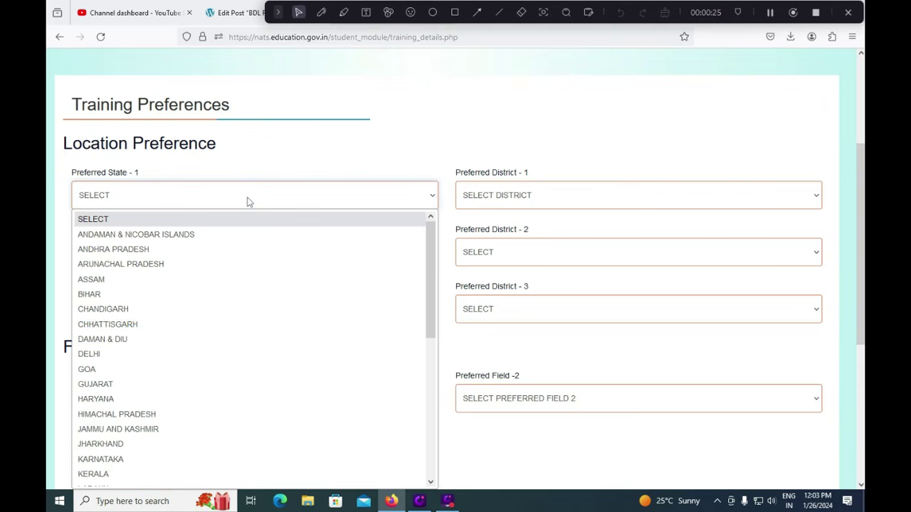
click(174, 250)
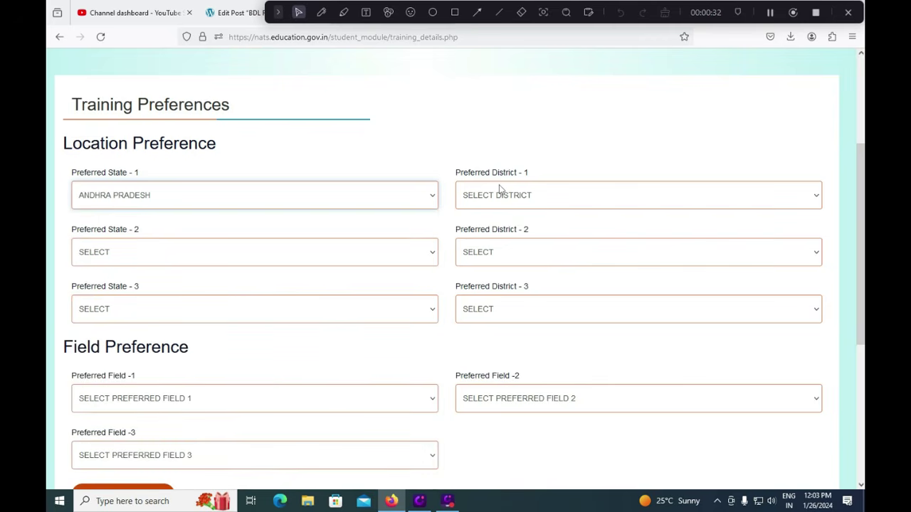
click(484, 197)
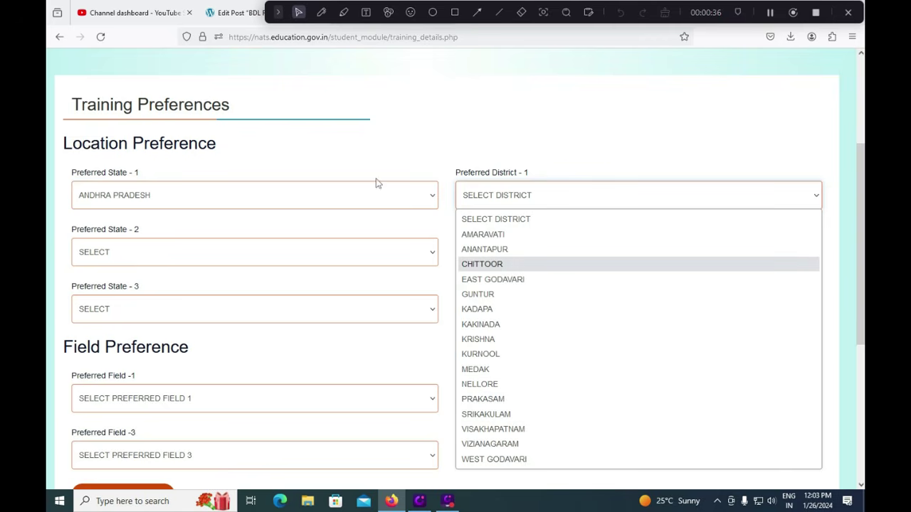
click(489, 268)
- Set the second location preference to TELANGANA, district HYDERABAD
click(284, 259)
scroll(206, 325, down, 5)
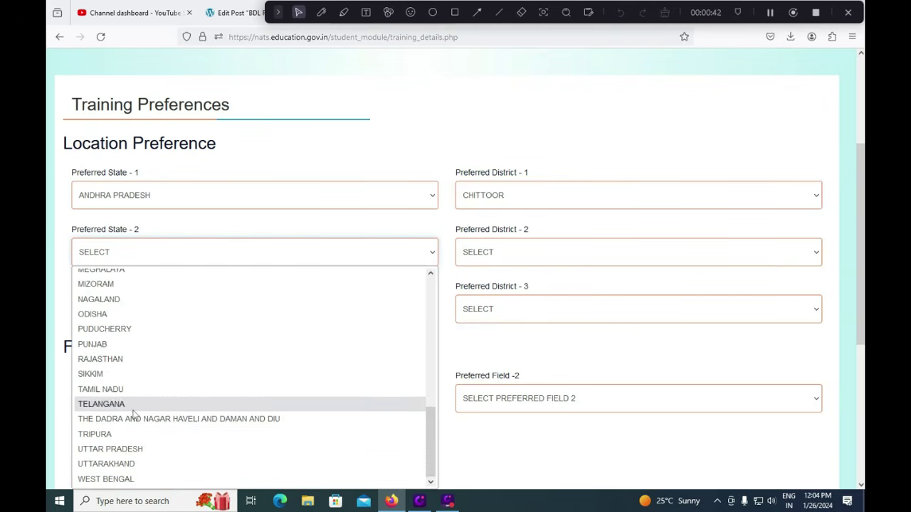
click(128, 403)
click(491, 259)
scroll(509, 357, down, 1)
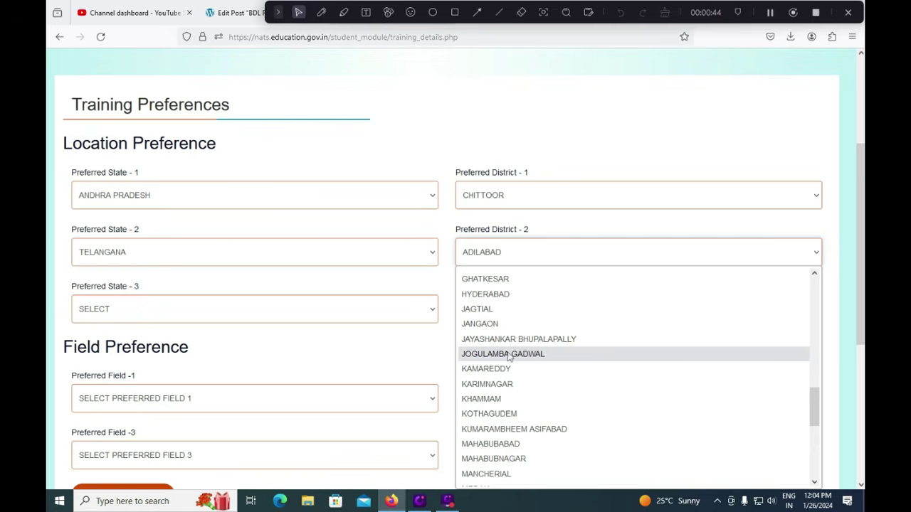
scroll(509, 357, down, 3)
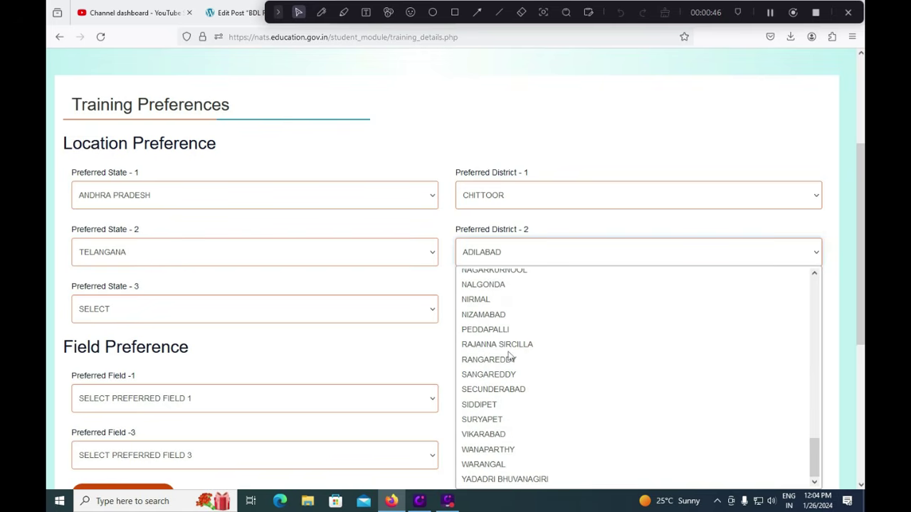
scroll(508, 356, up, 3)
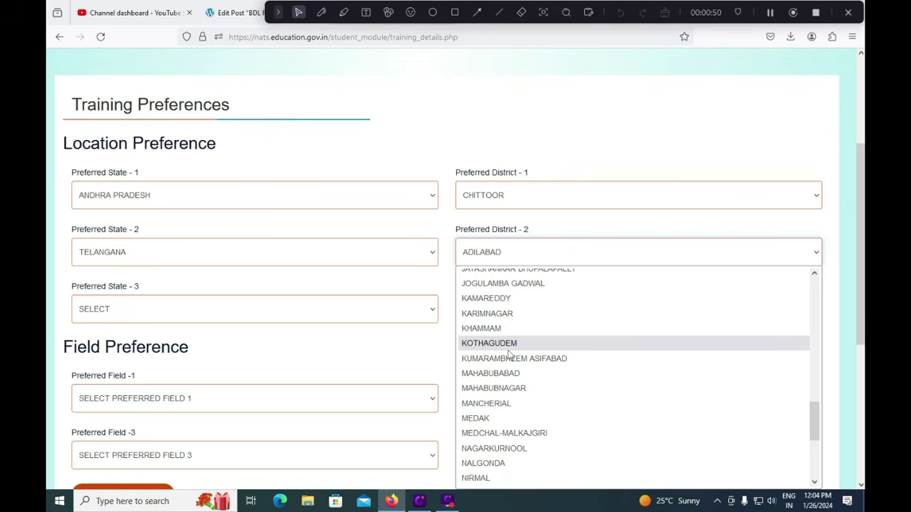
scroll(509, 353, up, 2)
click(490, 312)
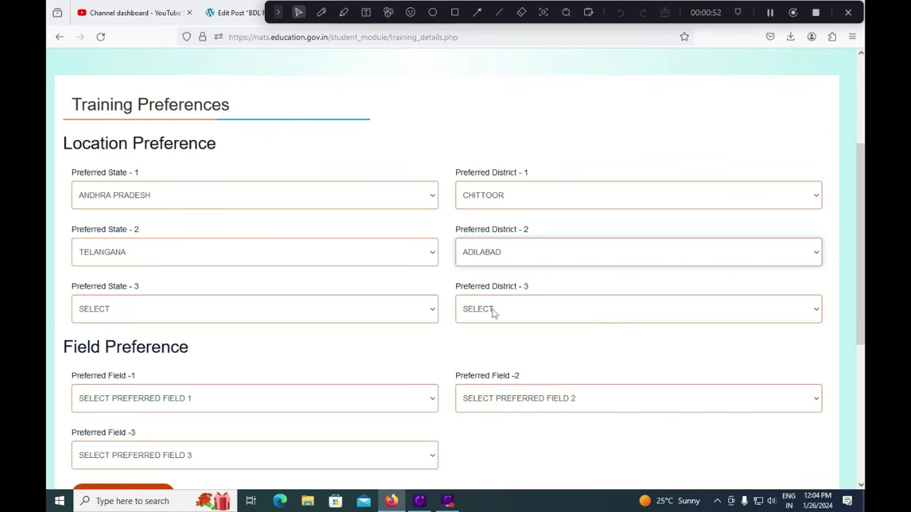
- Set the third location preference to TAMIL NADU, district CHENNAI
click(223, 309)
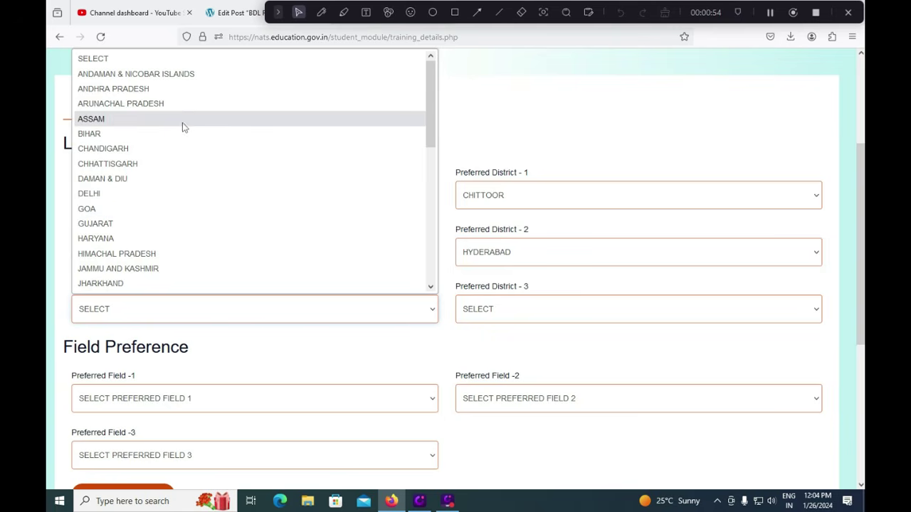
scroll(190, 144, down, 6)
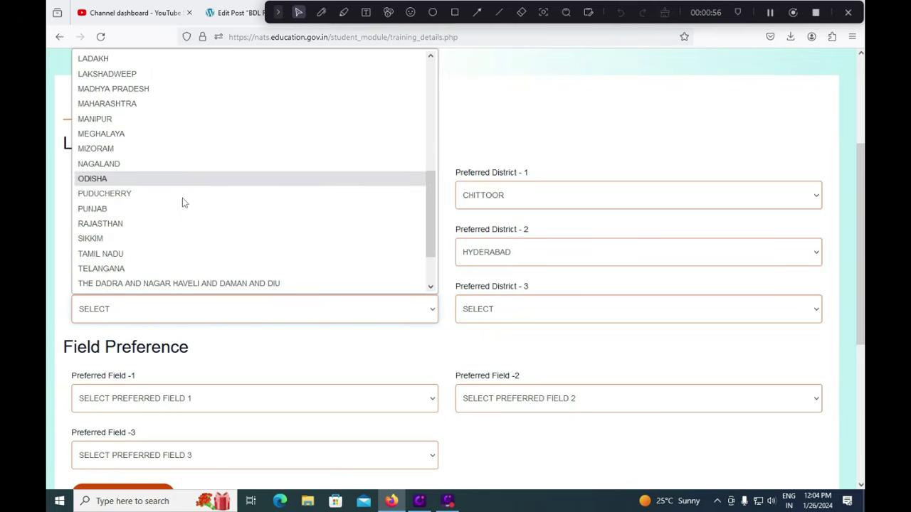
click(158, 260)
click(498, 311)
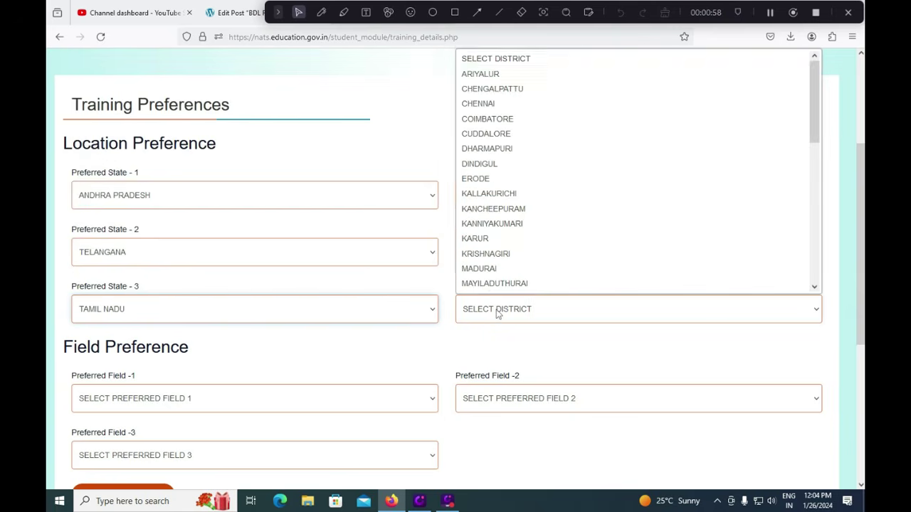
click(498, 104)
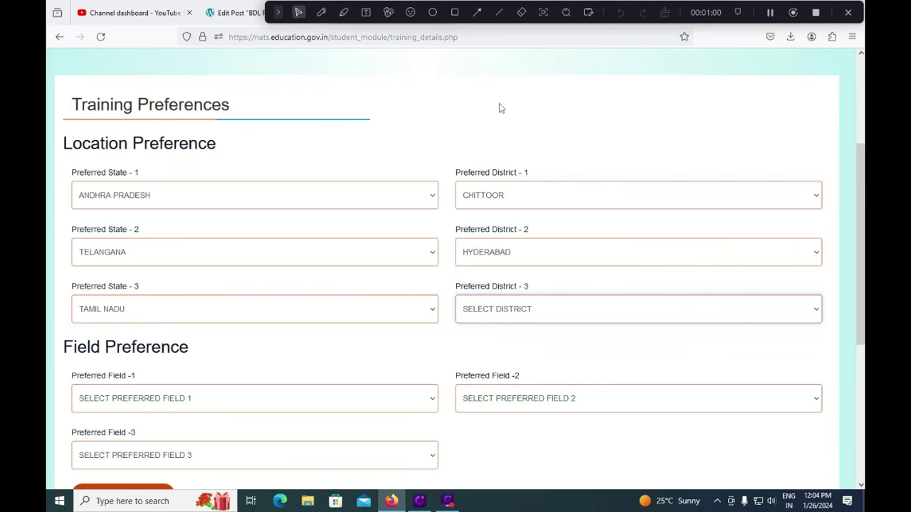
scroll(379, 313, down, 3)
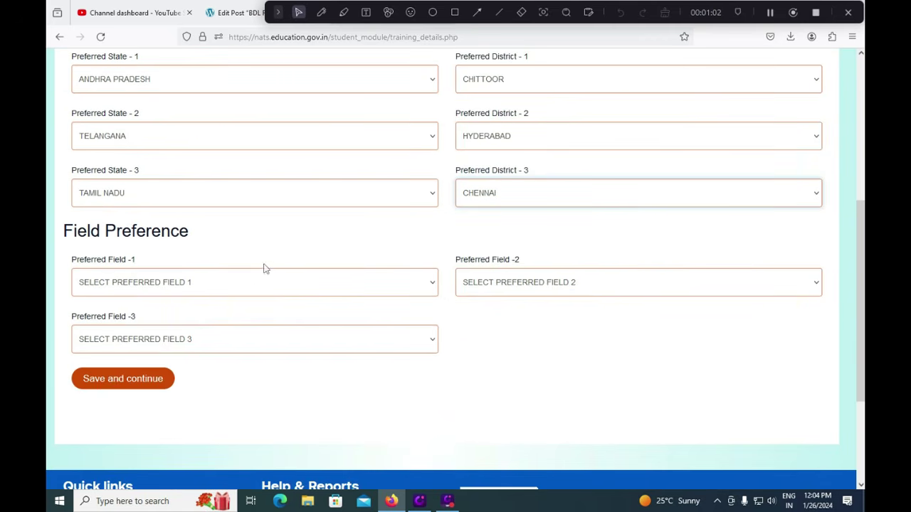
- Pick BANKING AND FINANCE, CAPITAL GOODS and E-COMMERCE as the three preferred fields
click(254, 278)
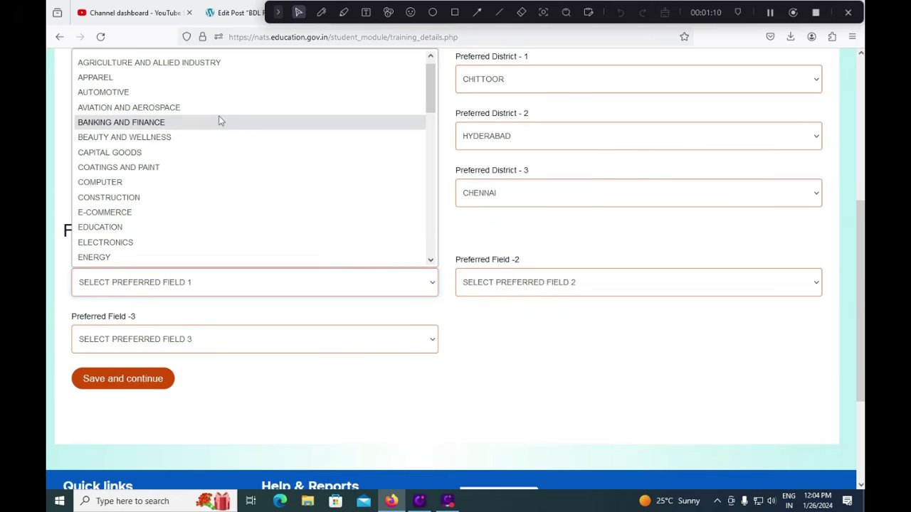
click(64, 267)
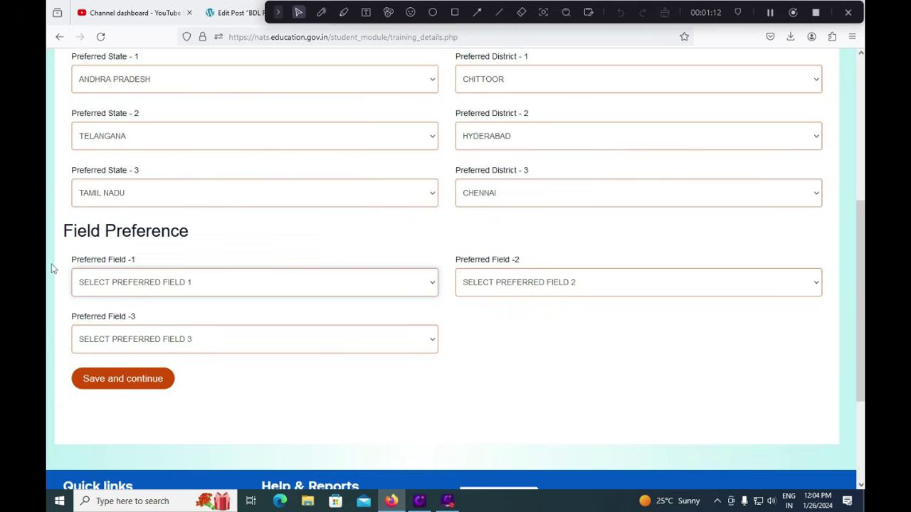
click(131, 284)
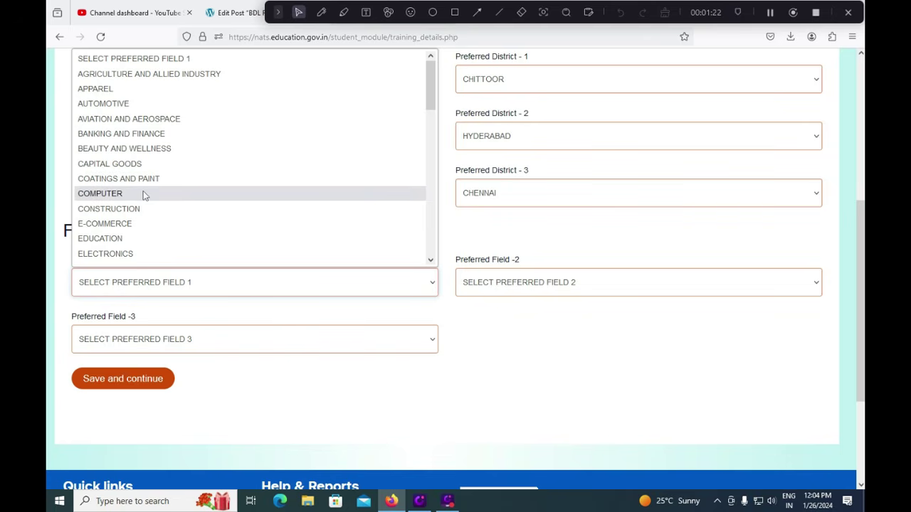
click(163, 134)
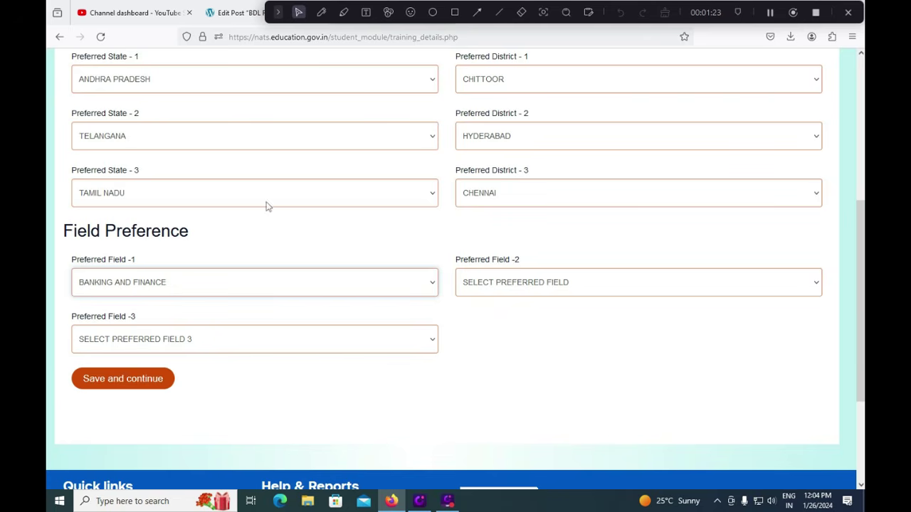
click(503, 292)
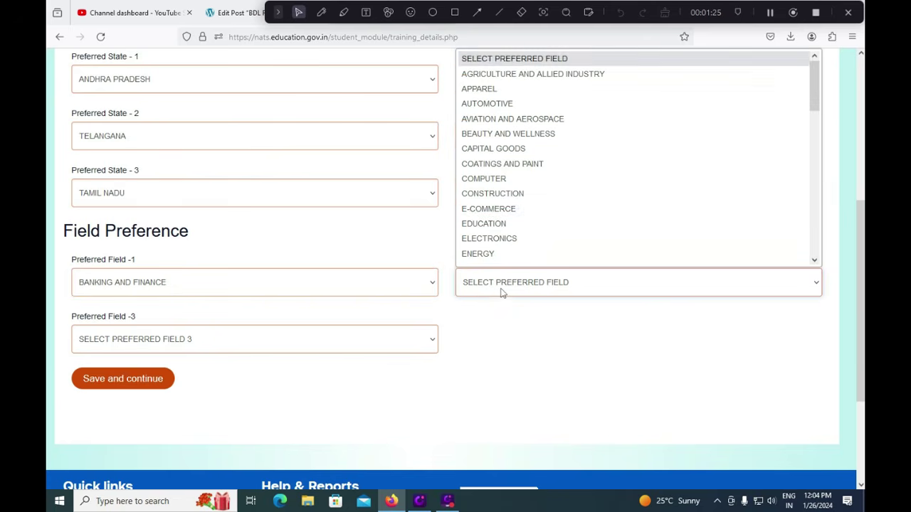
click(502, 155)
click(246, 341)
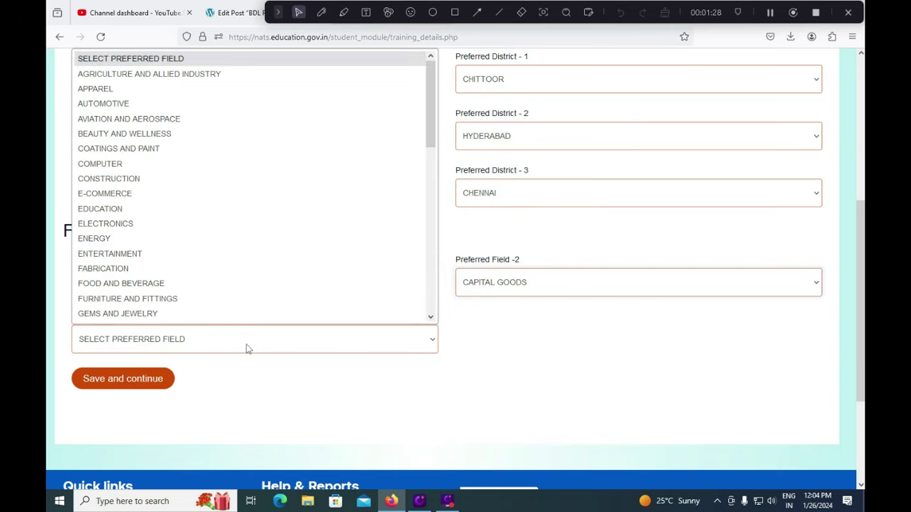
click(177, 193)
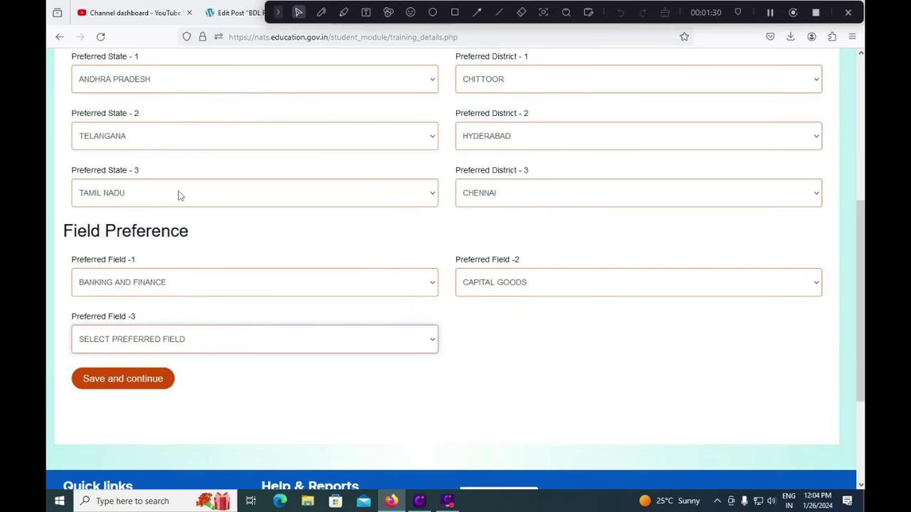
- Save the training preferences and exit Reader View back to the Bank Details form
click(161, 390)
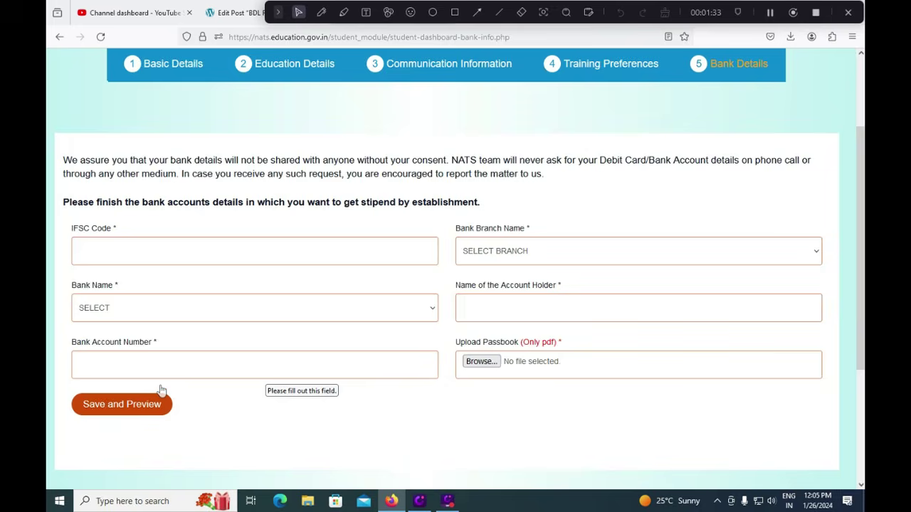
key(F9)
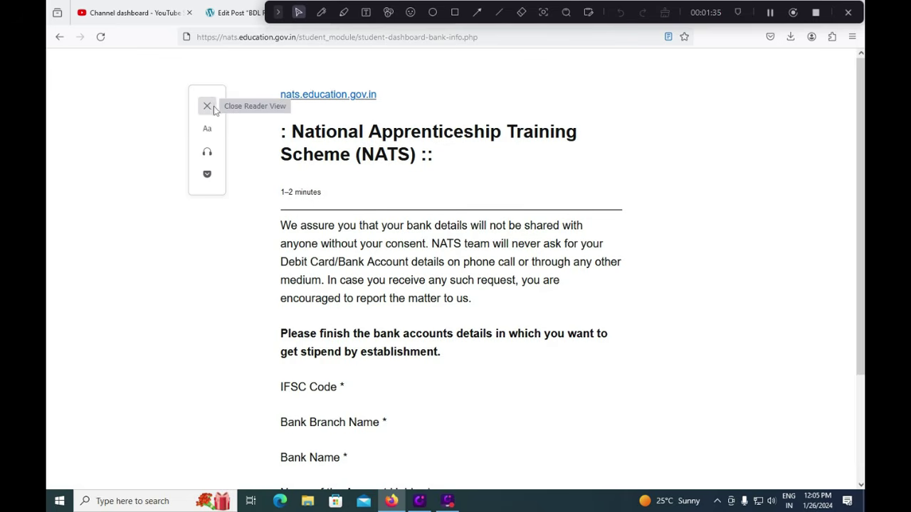
click(213, 106)
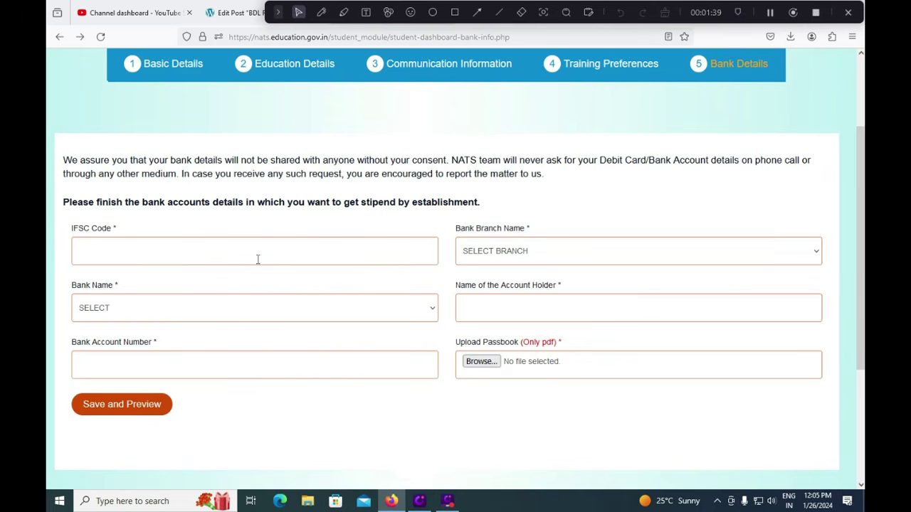
- Check the bank branch and bank name dropdowns, which turn out empty
click(499, 257)
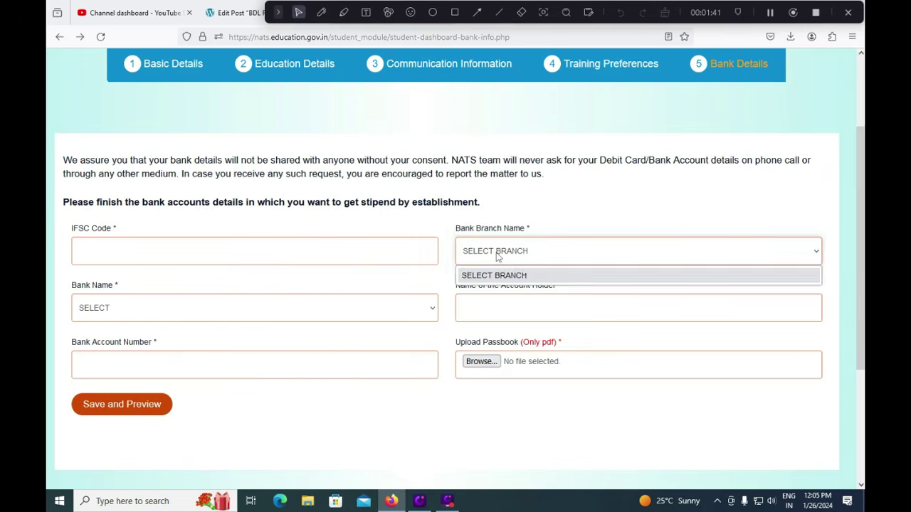
click(515, 224)
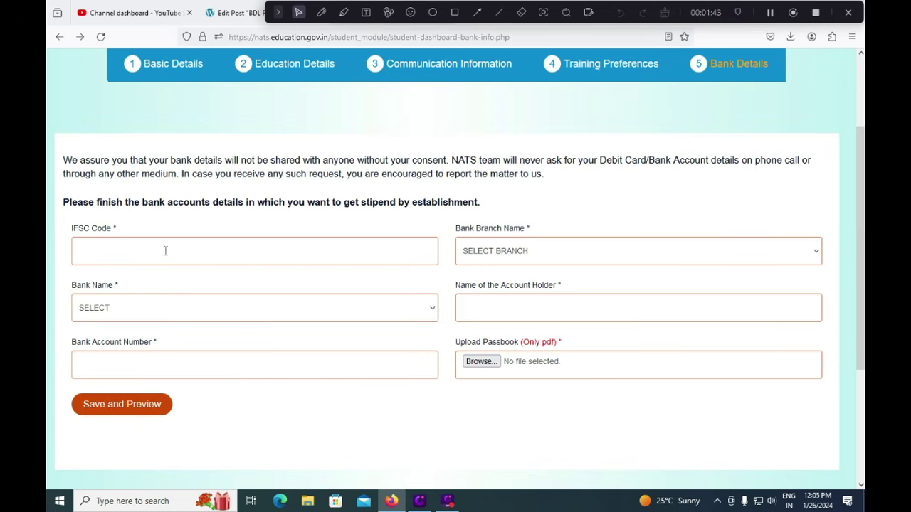
click(296, 314)
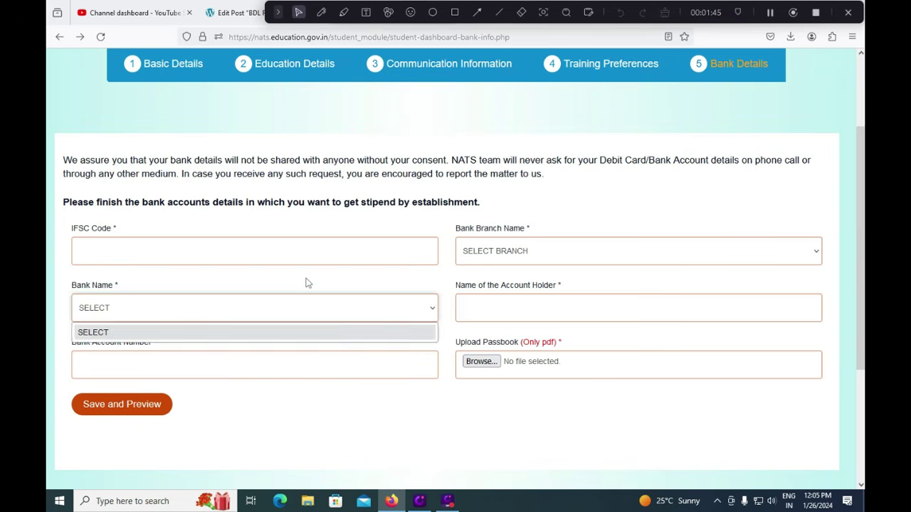
click(313, 283)
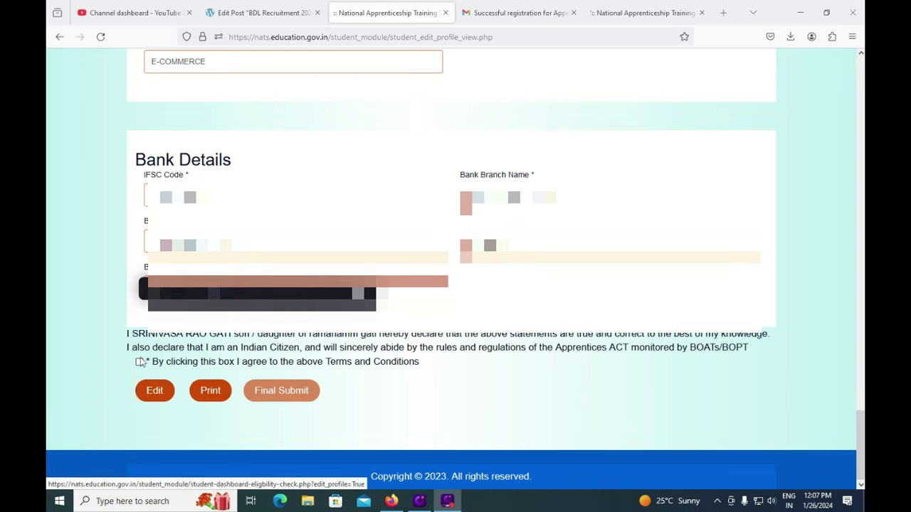
- Accept the Terms and Conditions and make the Final Submit to reach the student dashboard
click(138, 361)
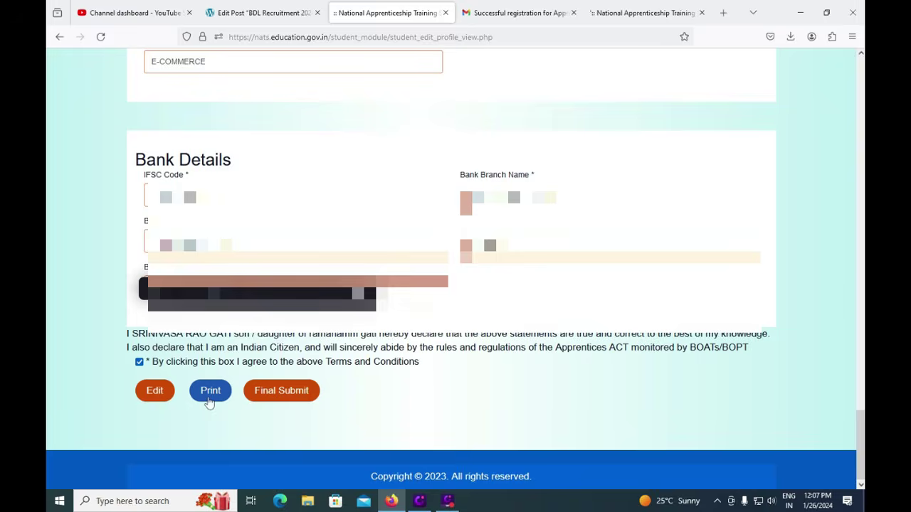
click(209, 391)
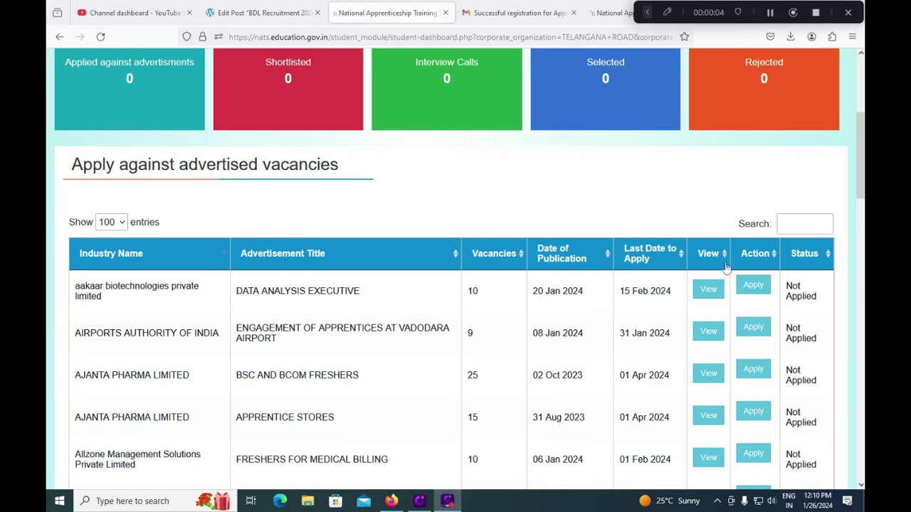
- Browse the advertised vacancies and search the Skills vacancies table for COMPUTER
scroll(644, 281, down, 1)
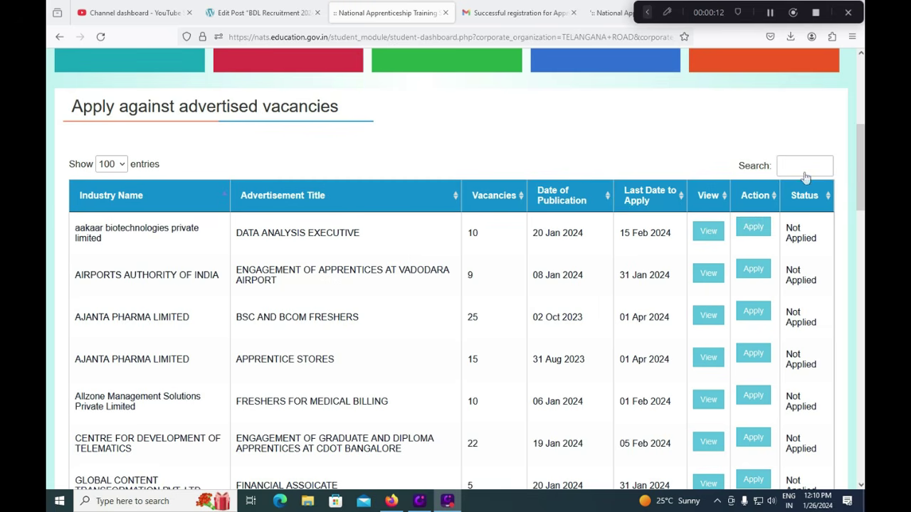
scroll(760, 230, down, 3)
scroll(760, 230, down, 7)
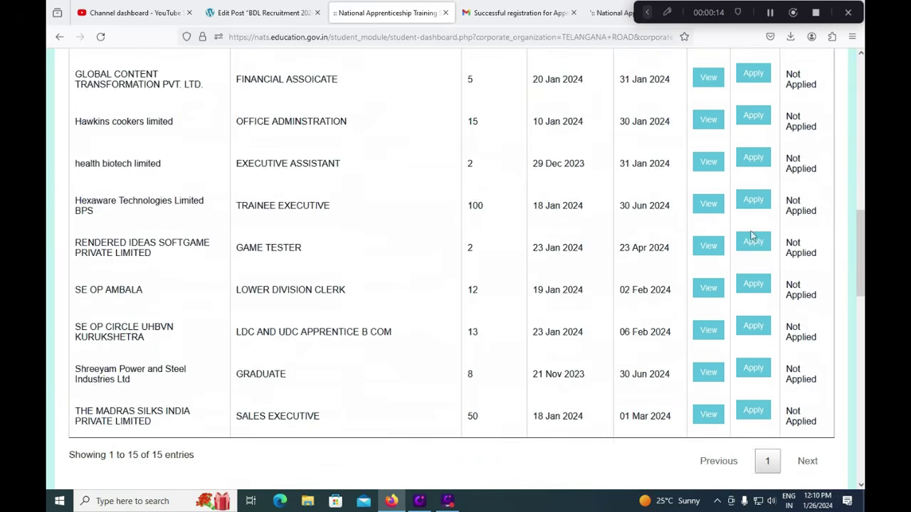
scroll(747, 238, down, 2)
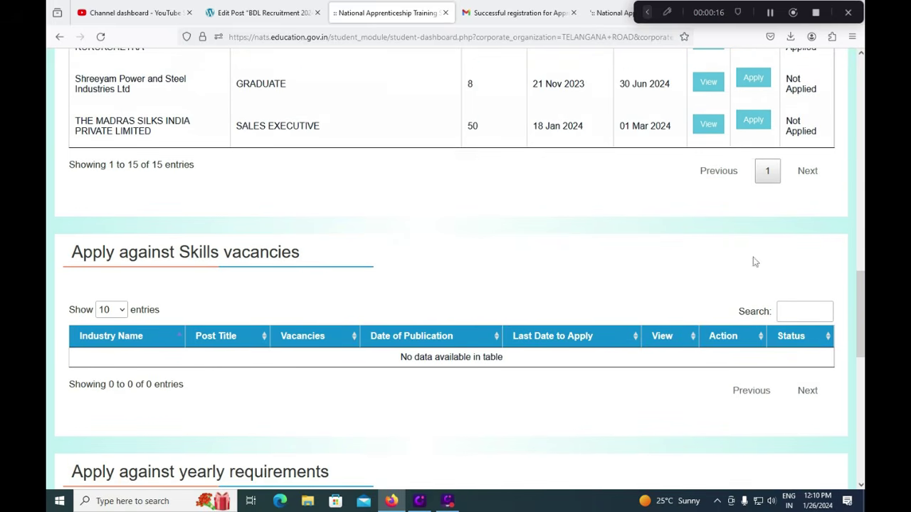
click(796, 311)
scroll(796, 311, down, 1)
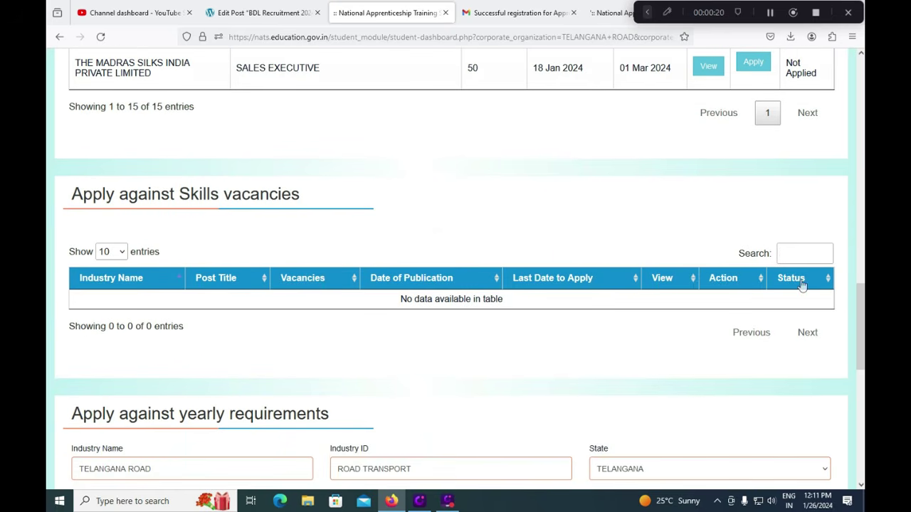
text(COMPUTER)
scroll(654, 351, down, 2)
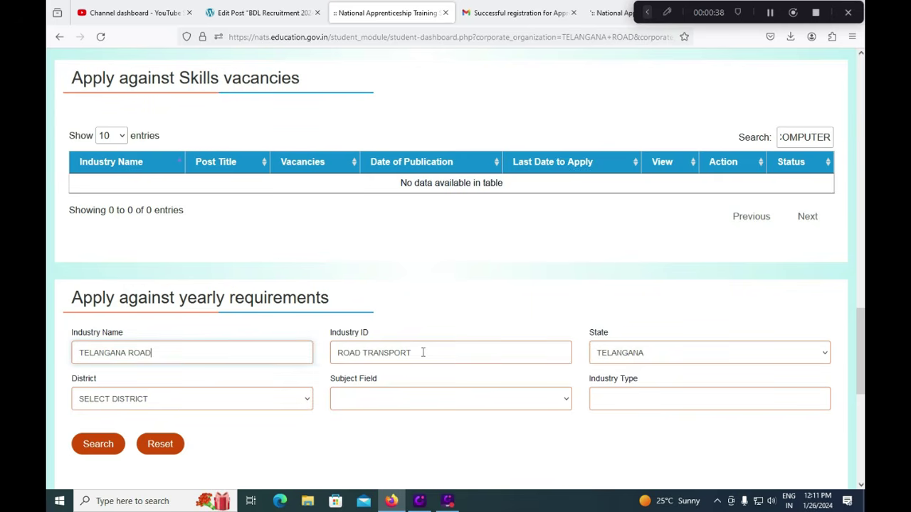
- Clear the ROAD TRANSPORT value from the yearly-requirements Industry ID field
key(Tab)
key(BackSpace)
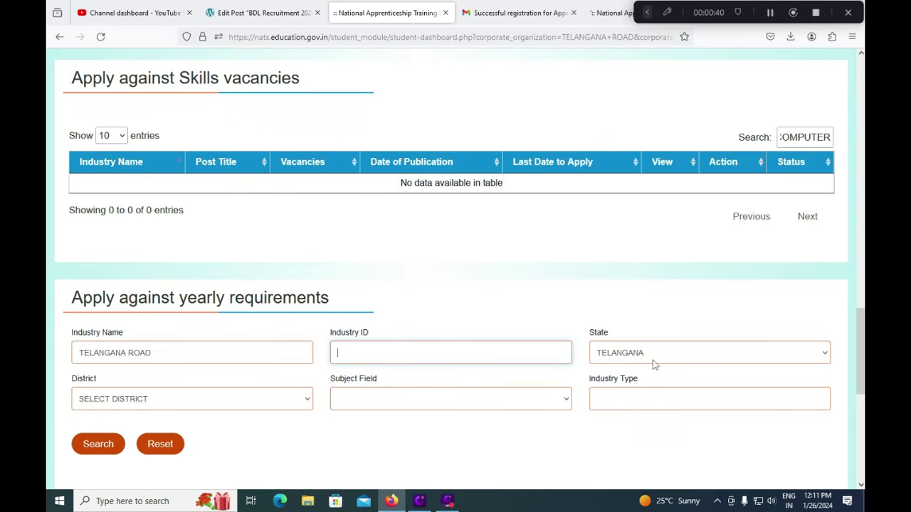
scroll(282, 414, down, 3)
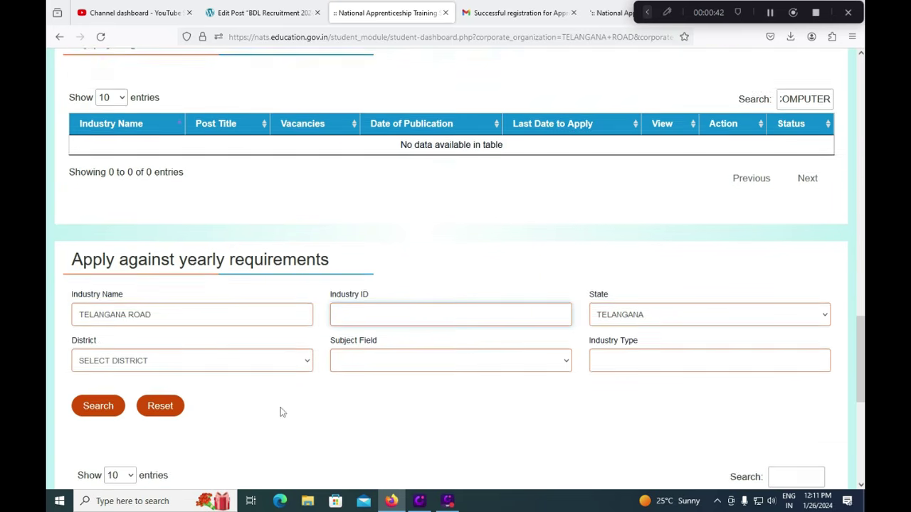